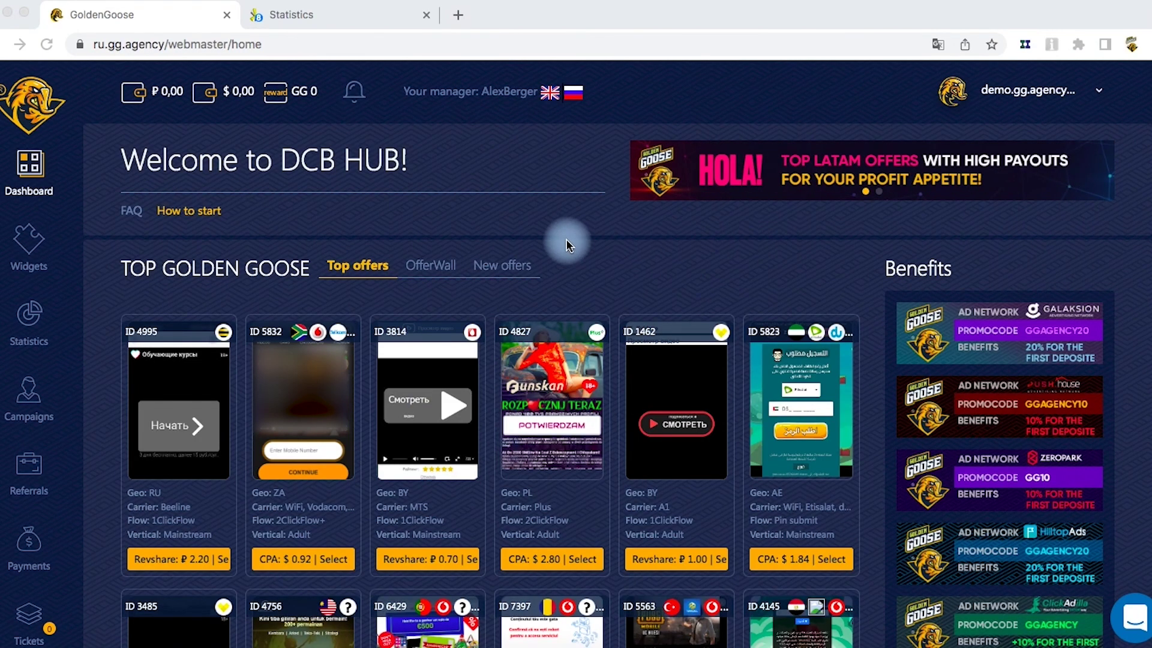
# Filter the OfferWall to the Mainstream vertical, country South Africa and source topic Sweepstakes
pyautogui.click(427, 267)
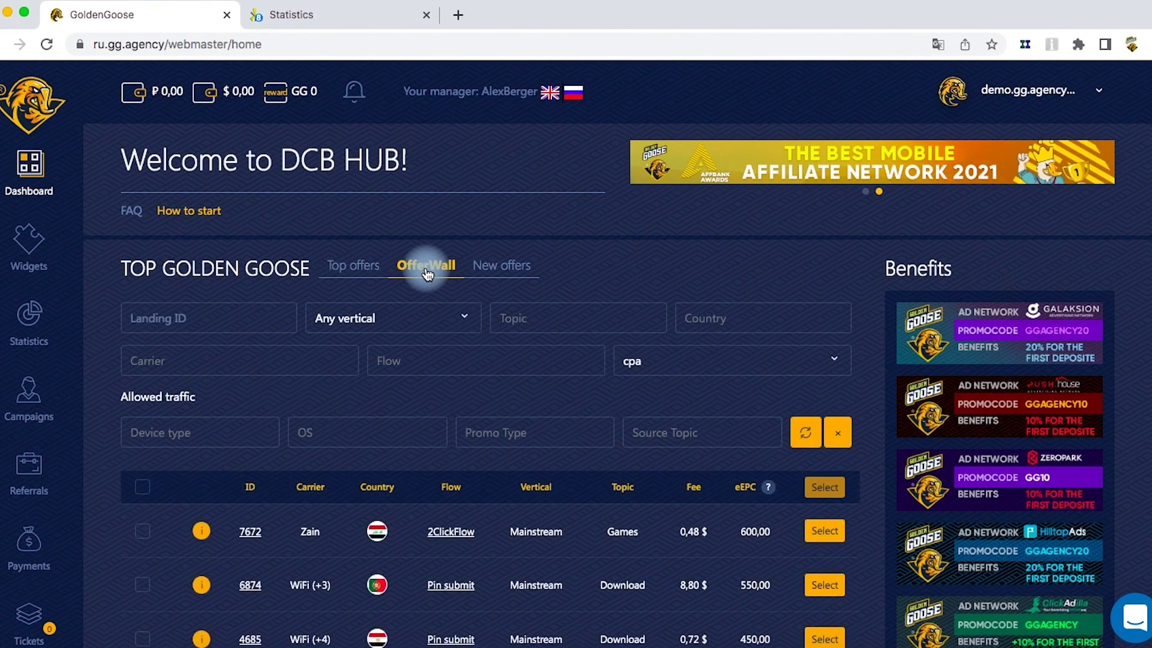
pyautogui.click(401, 321)
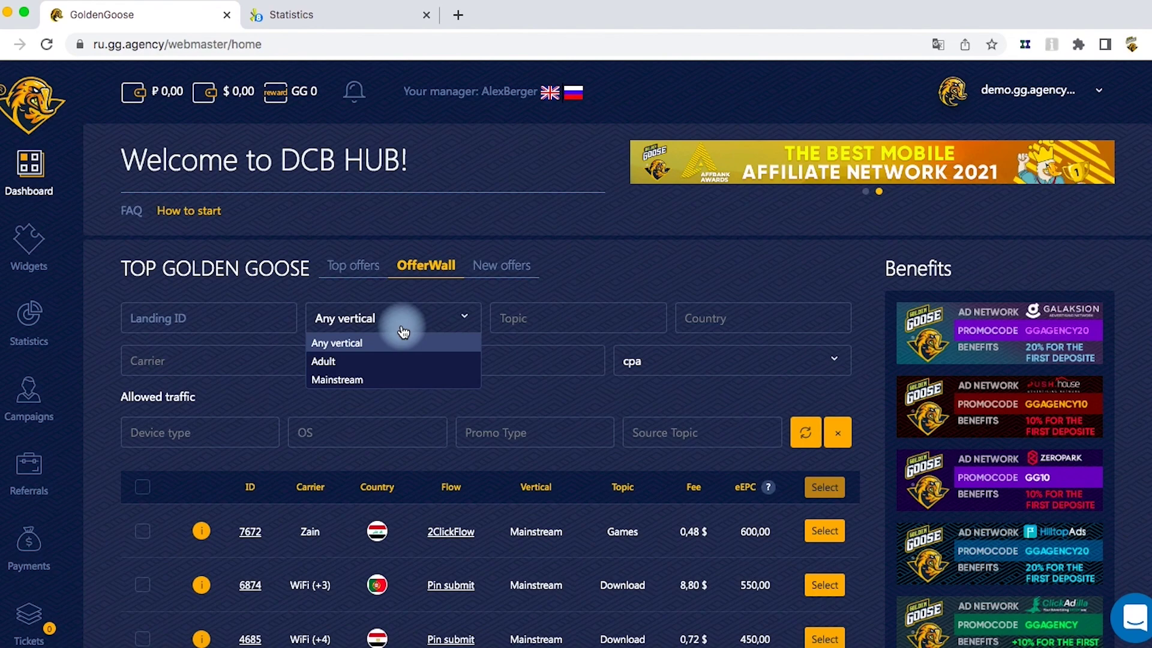
pyautogui.click(403, 378)
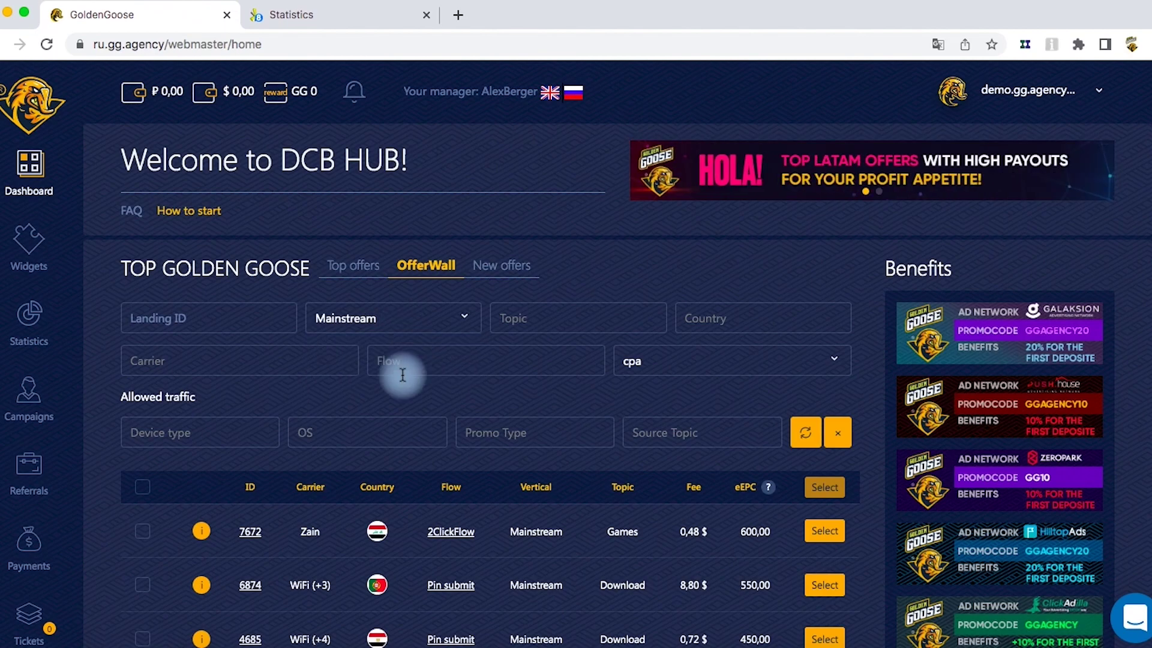
pyautogui.click(704, 324)
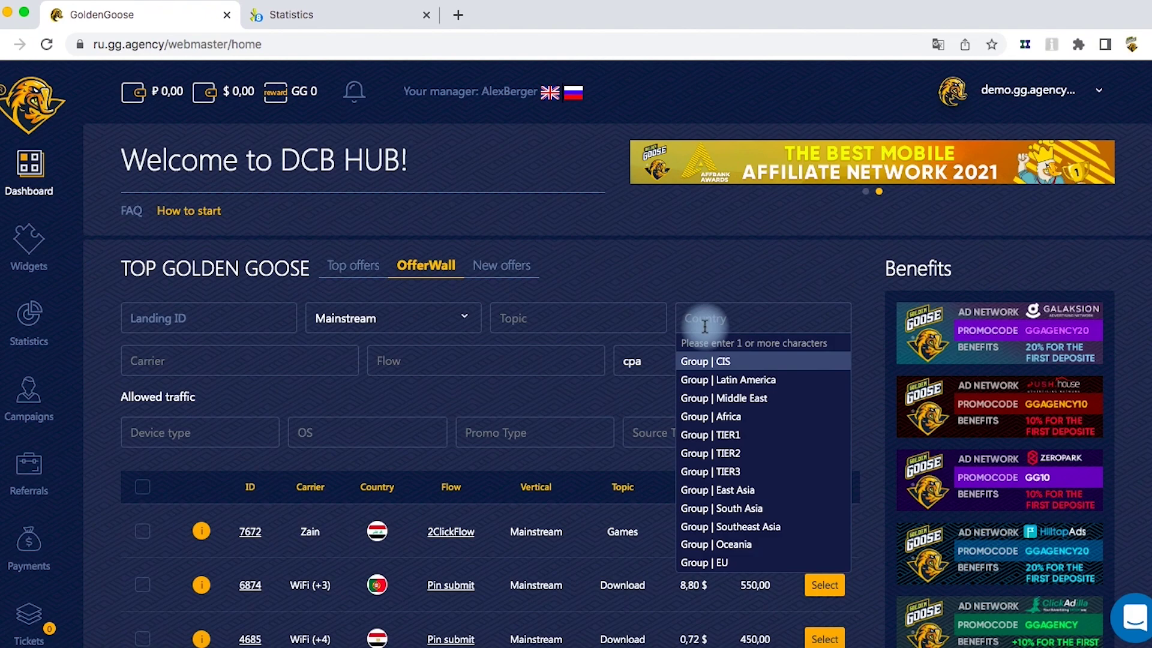
pyautogui.write('south')
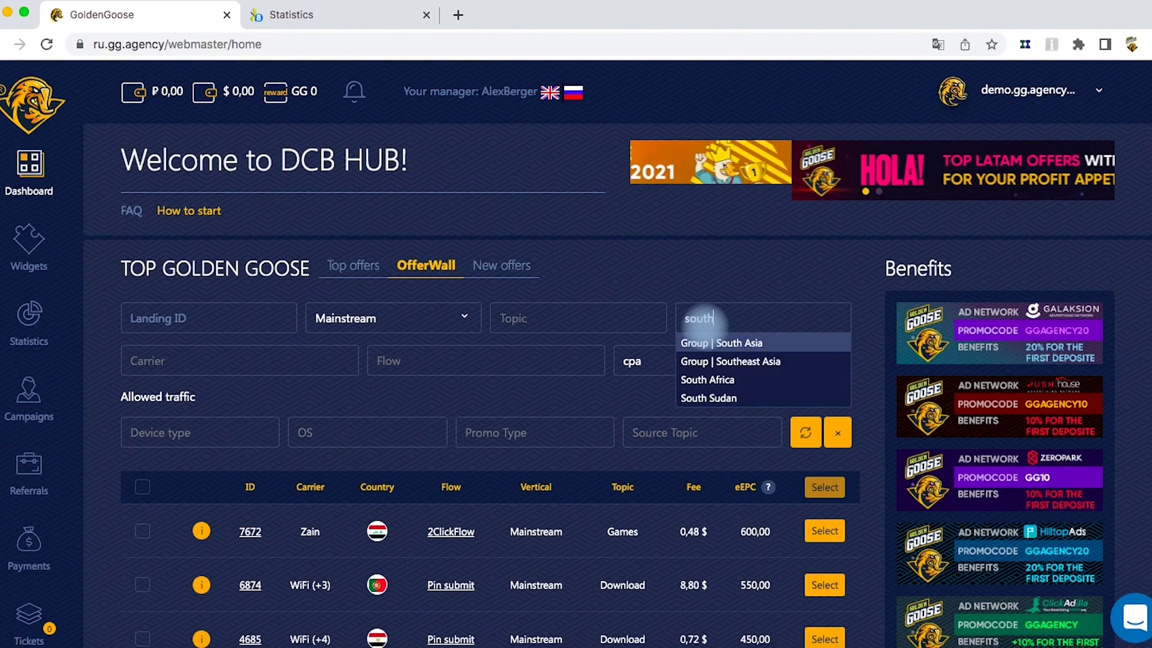
pyautogui.click(701, 384)
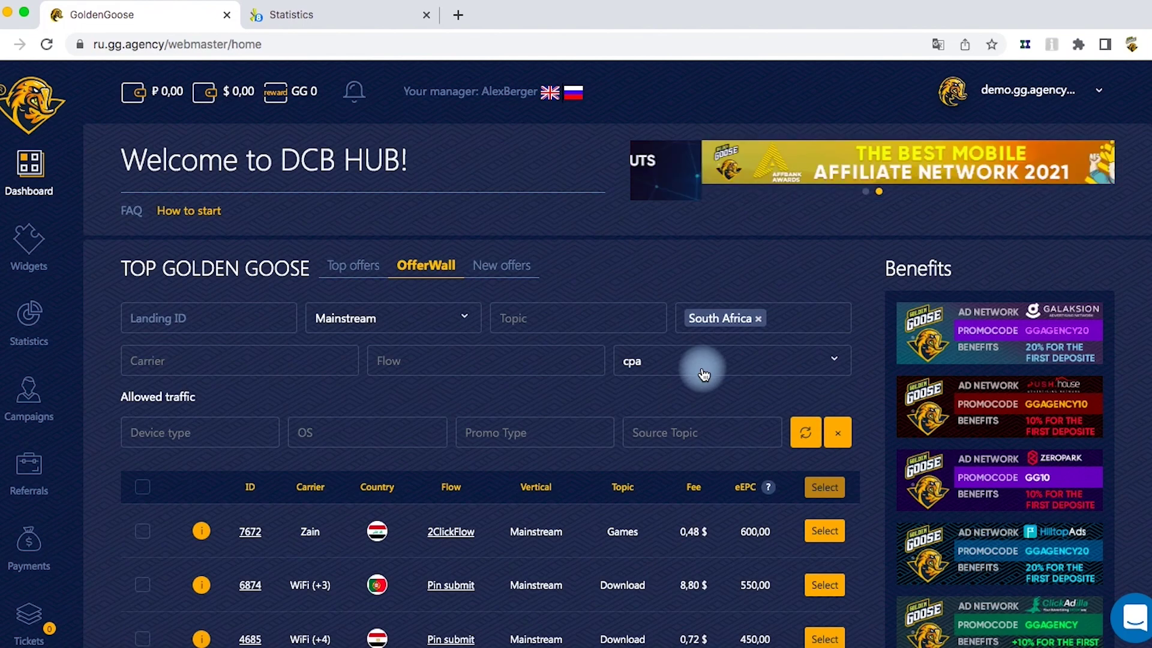
pyautogui.click(690, 442)
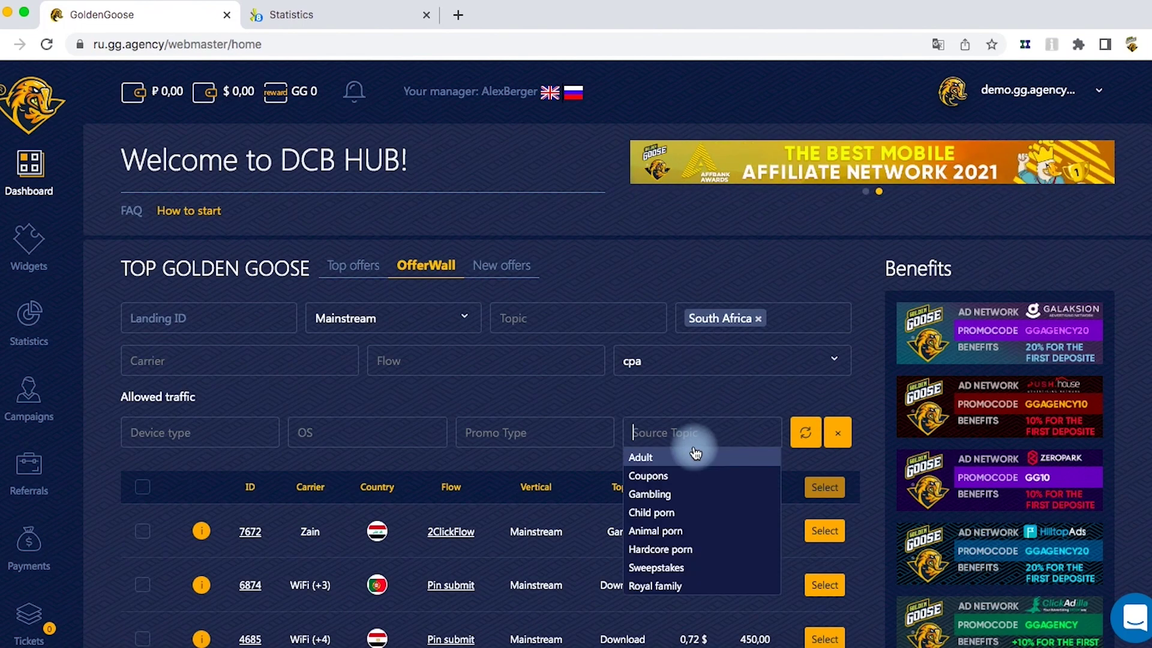
pyautogui.click(688, 567)
pyautogui.click(798, 439)
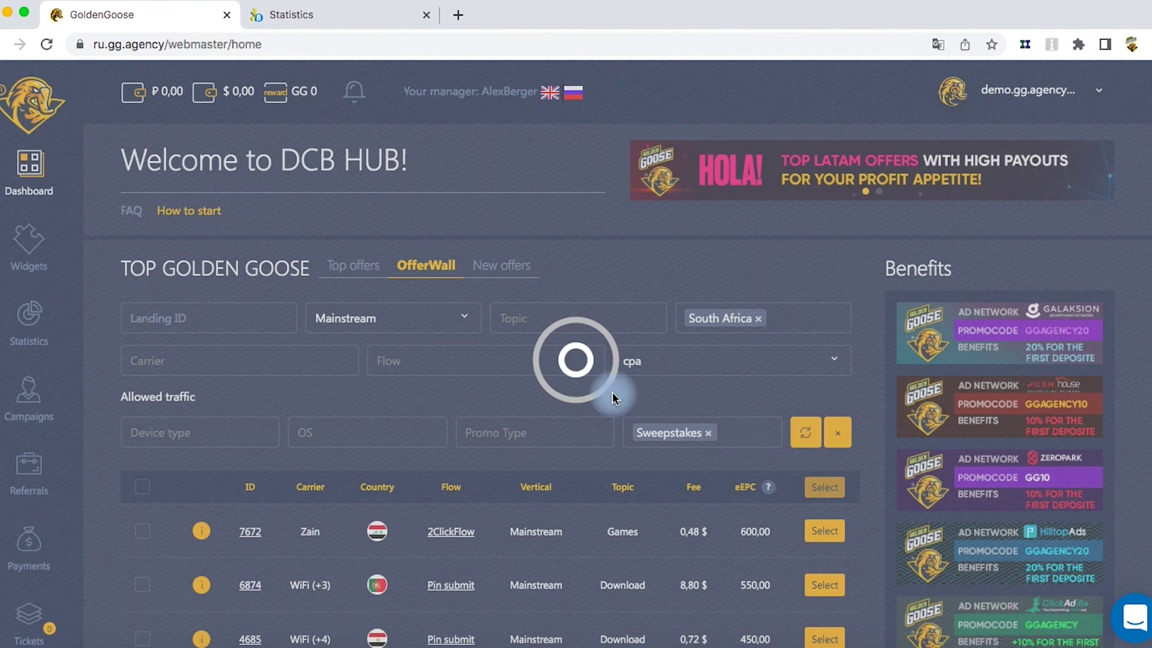
# Open the landing page details of offer 6434 from the filtered offers
pyautogui.scroll(-1, 480, 303)
pyautogui.scroll(-3, 480, 303)
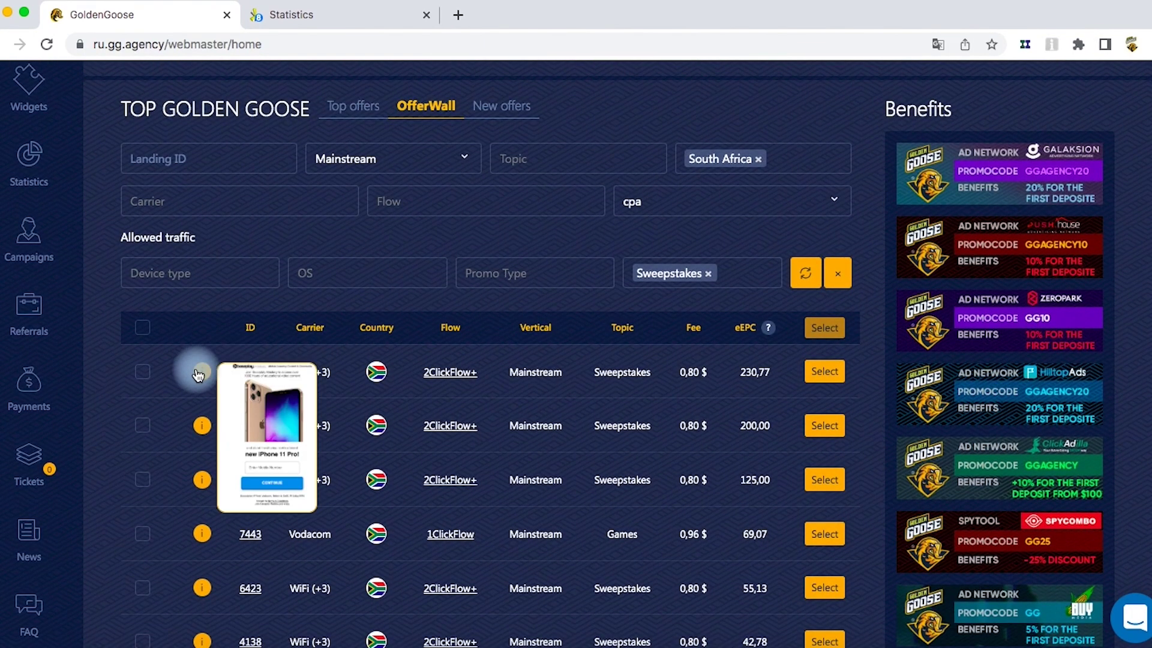
pyautogui.moveTo(199, 423)
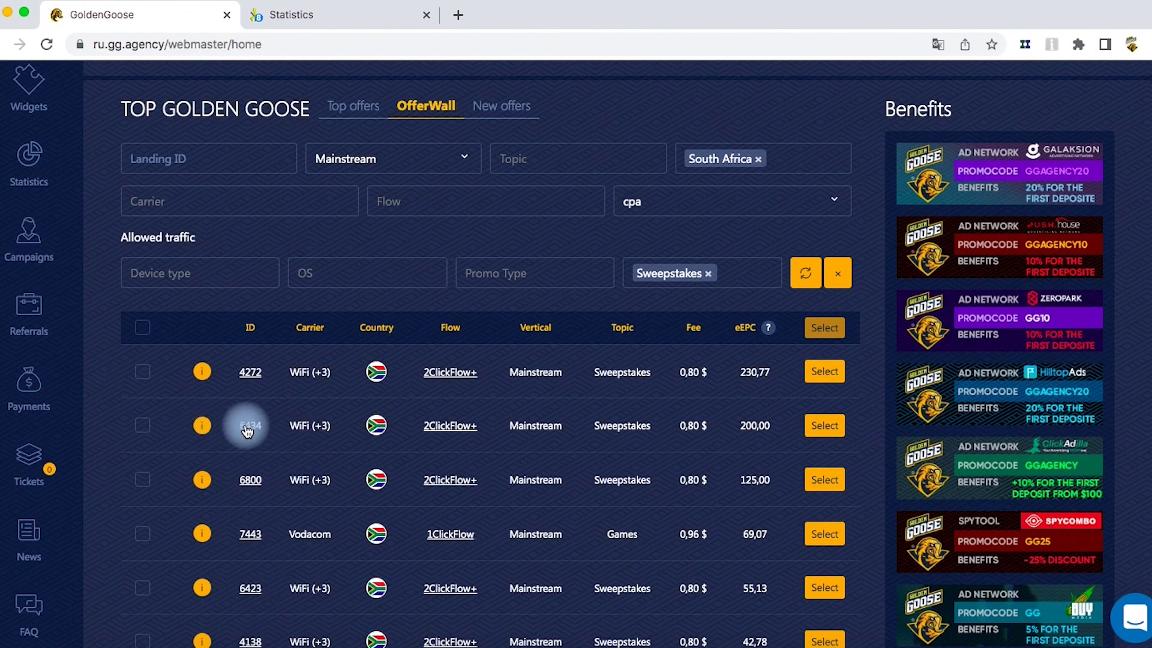
pyautogui.click(248, 426)
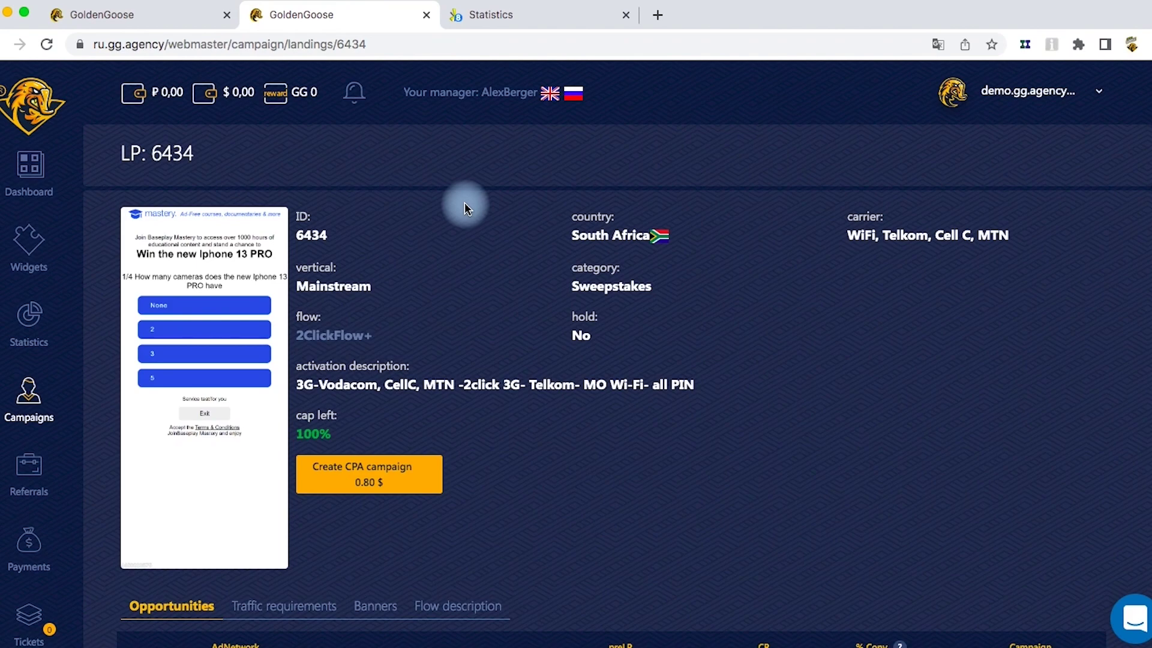
# Create a CPA campaign from the landing page 6434 offer
pyautogui.scroll(-3, 464, 203)
pyautogui.scroll(3, 465, 203)
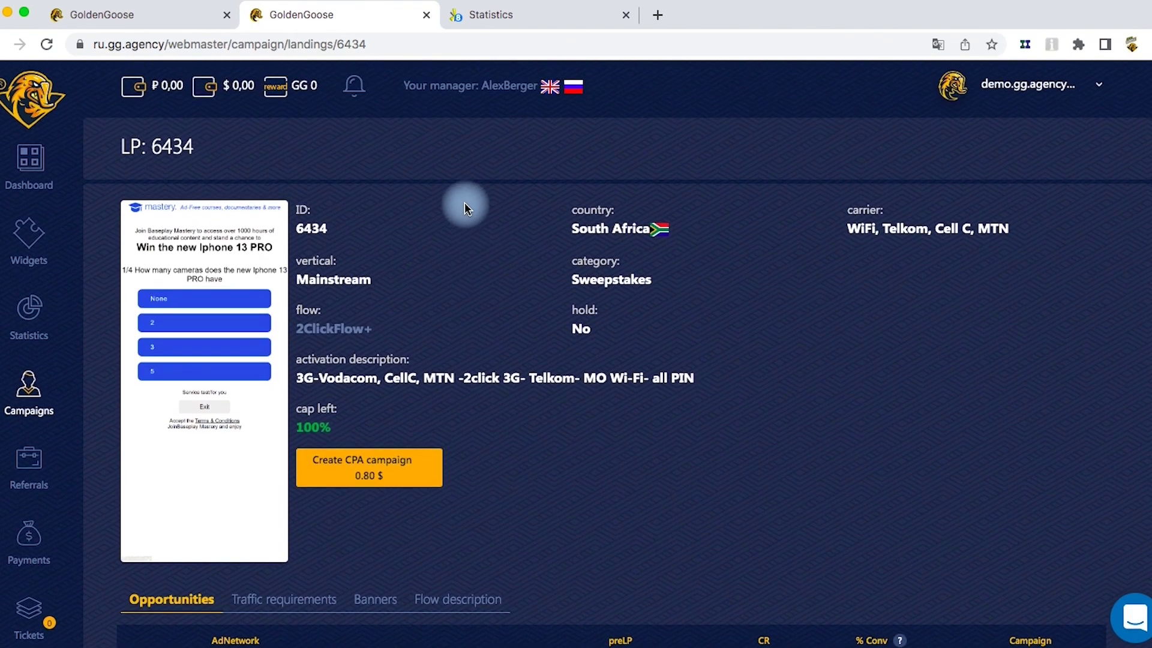
pyautogui.click(380, 465)
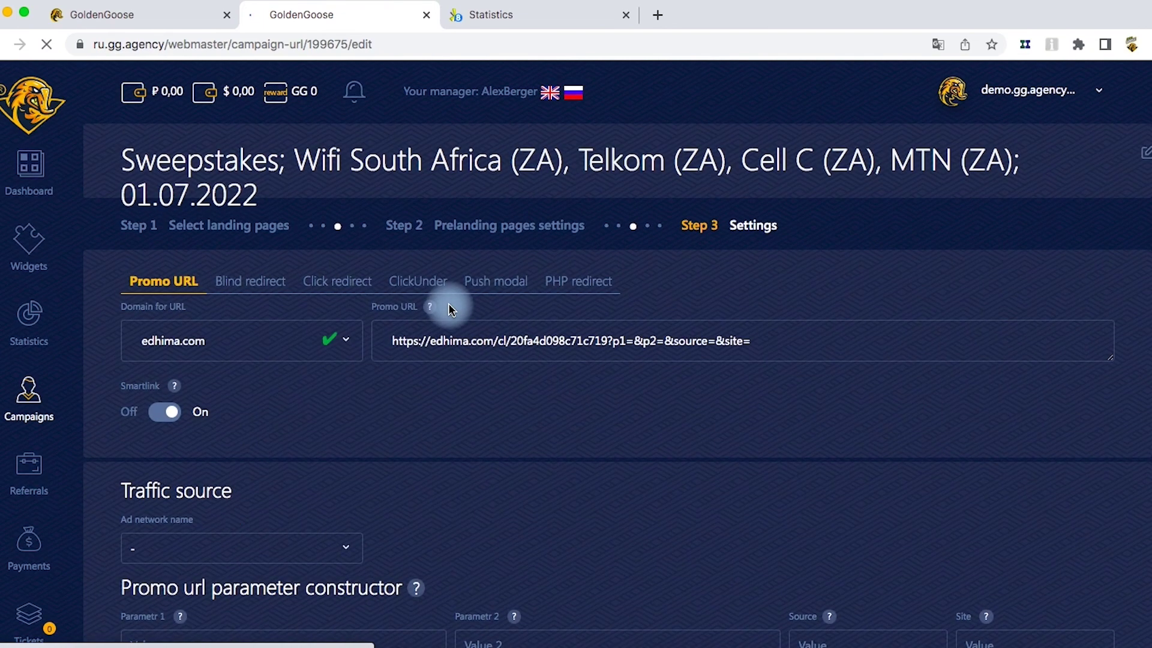
# Set the campaign's traffic source ad network to Propellerads.com {clickid}
pyautogui.scroll(-3, 450, 309)
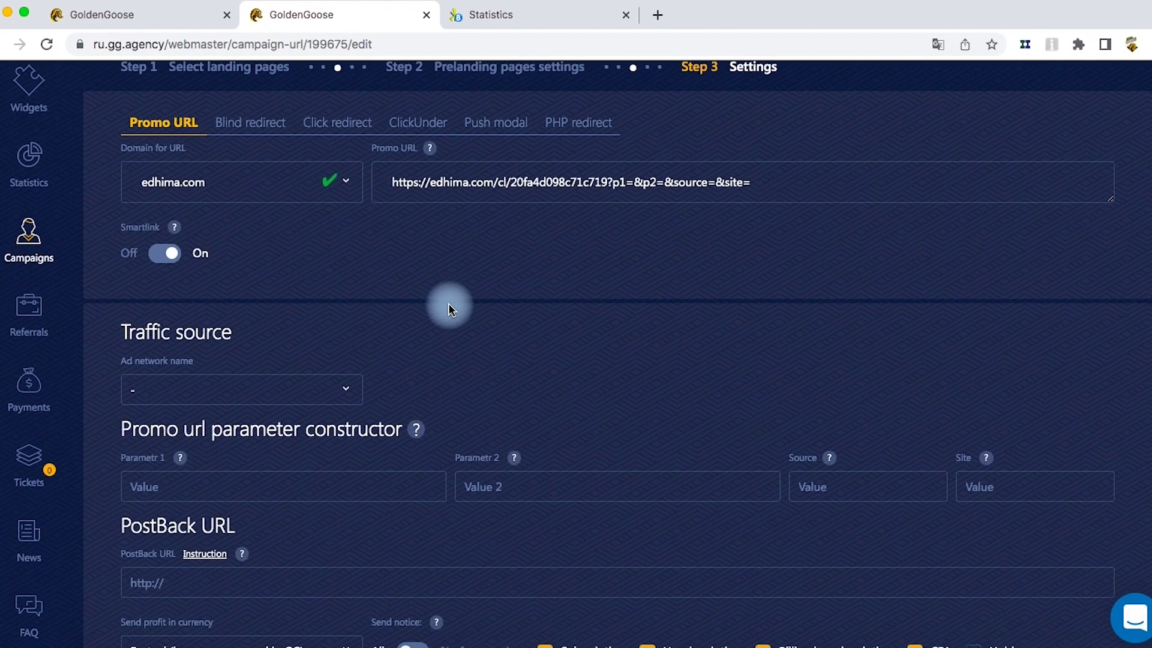
pyautogui.click(344, 397)
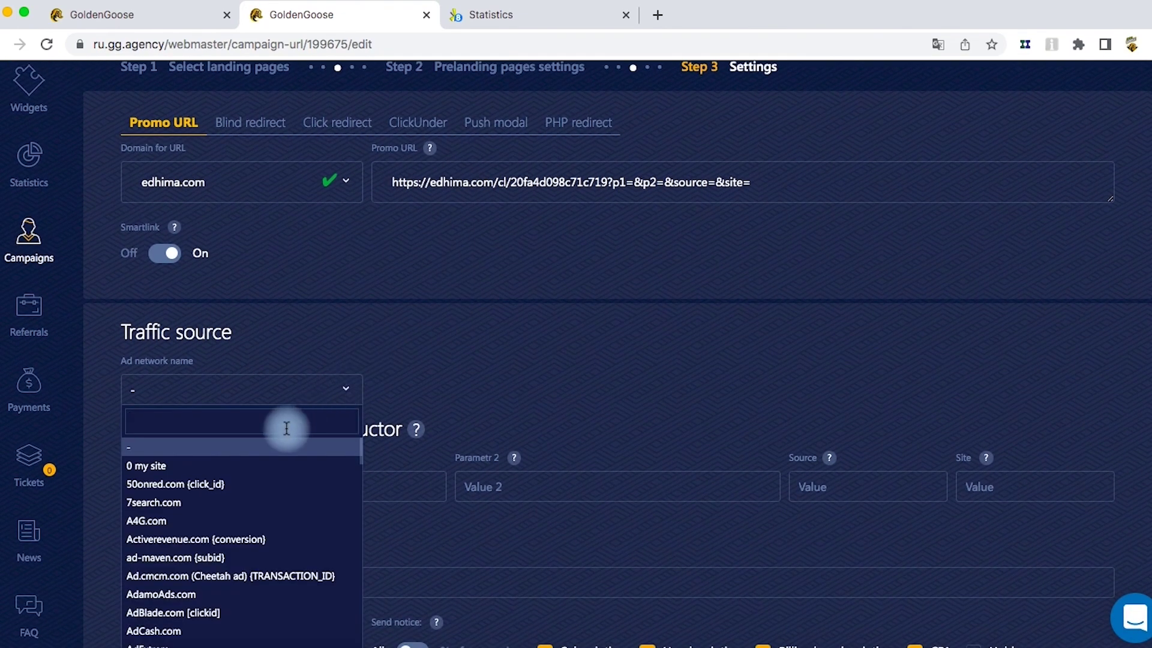
pyautogui.write('pro')
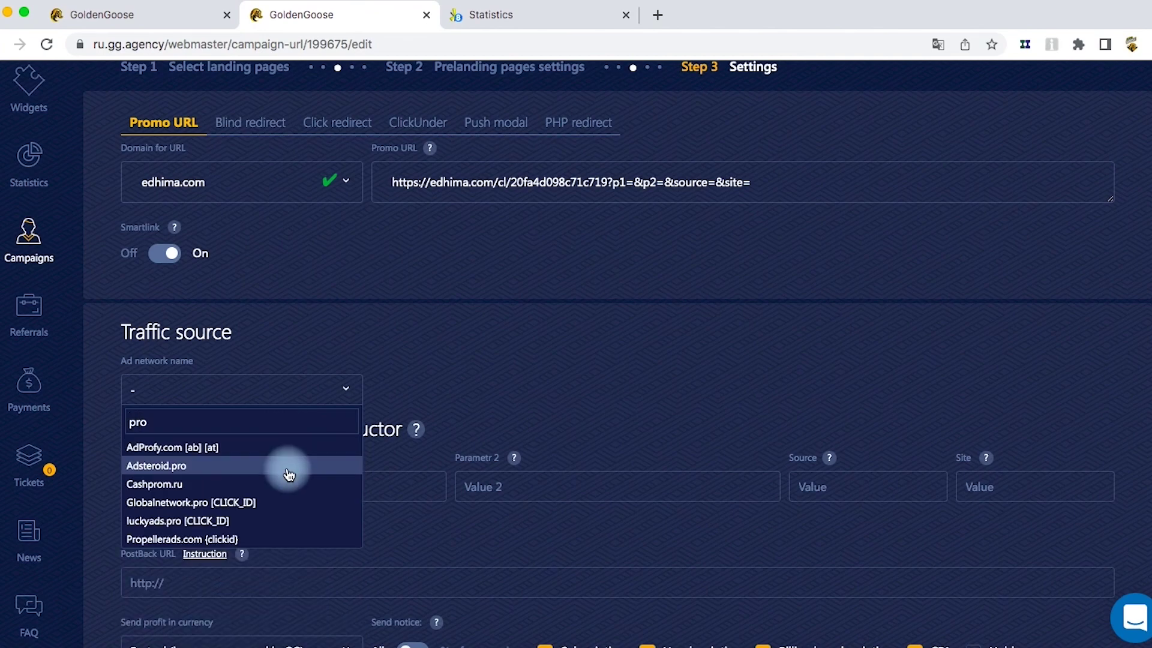
pyautogui.click(278, 538)
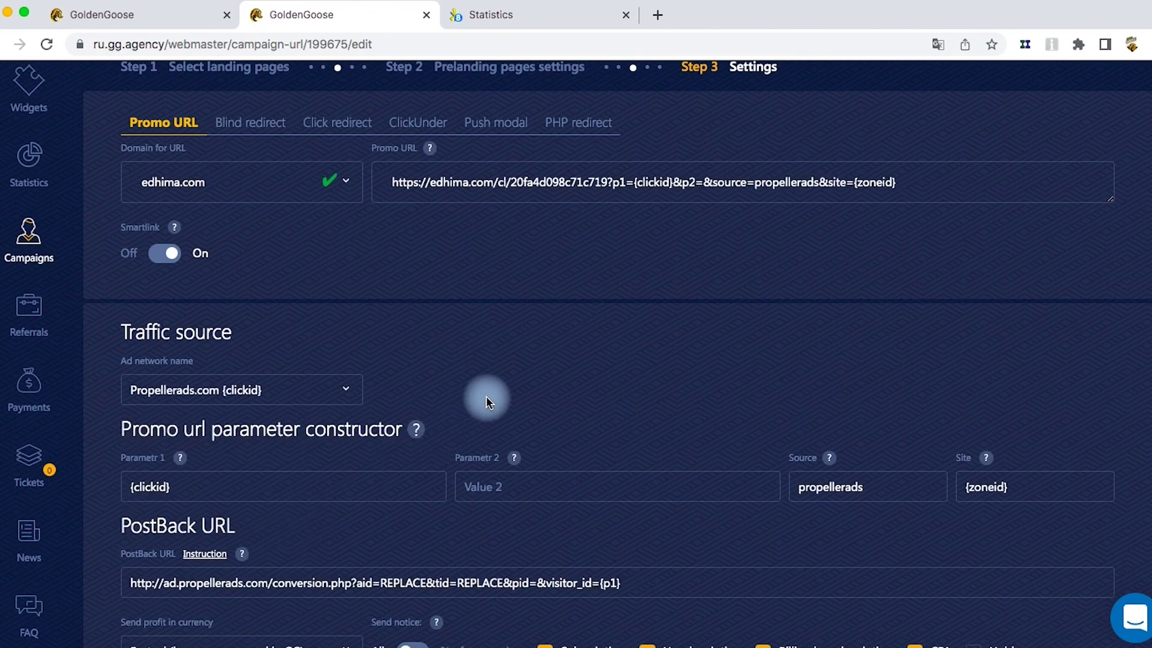
# Switch to PropellerAds and copy the S2S Postback URL from its conversion tracking page
pyautogui.scroll(-2, 486, 396)
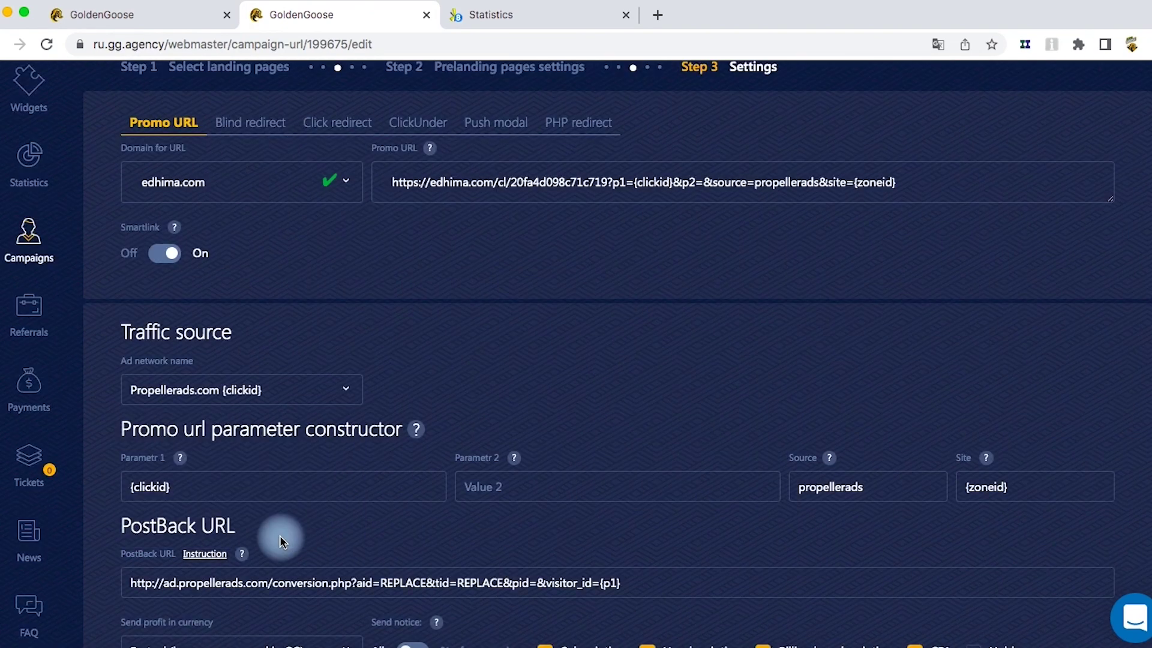
pyautogui.scroll(-3, 486, 396)
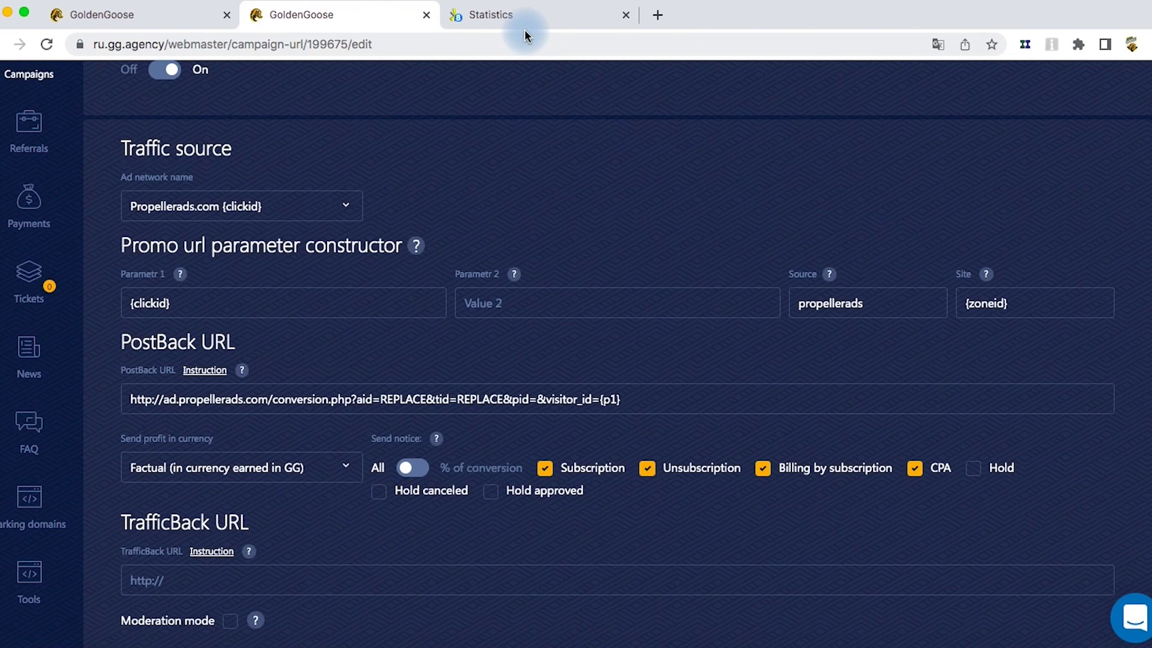
pyautogui.click(524, 30)
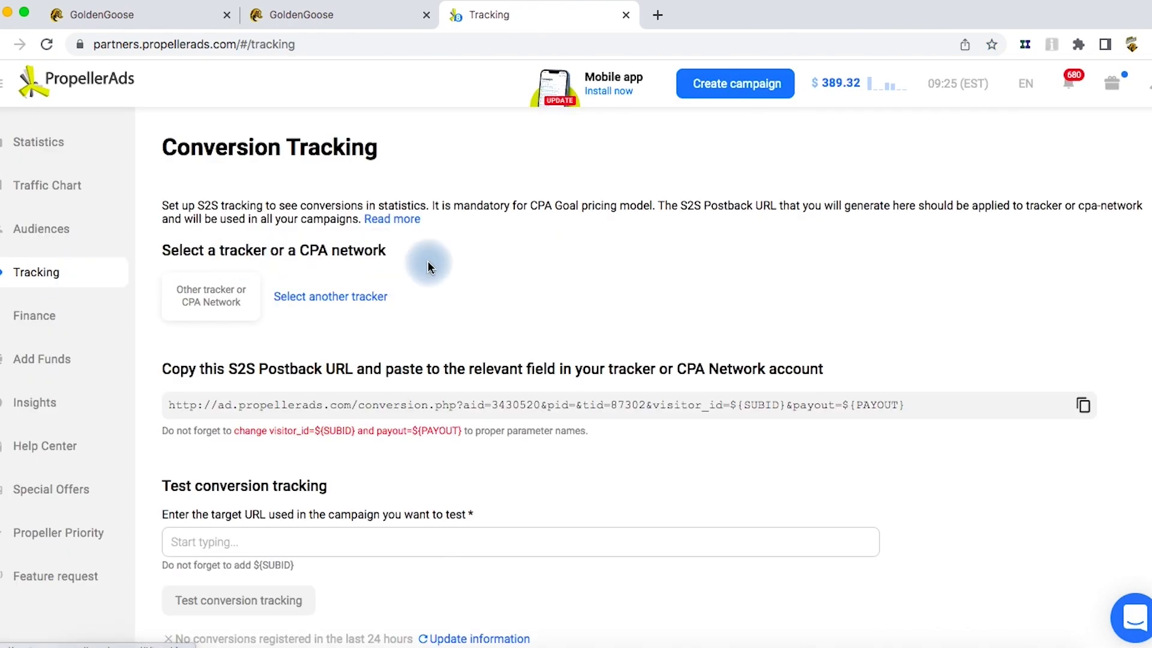
pyautogui.scroll(-2, 425, 257)
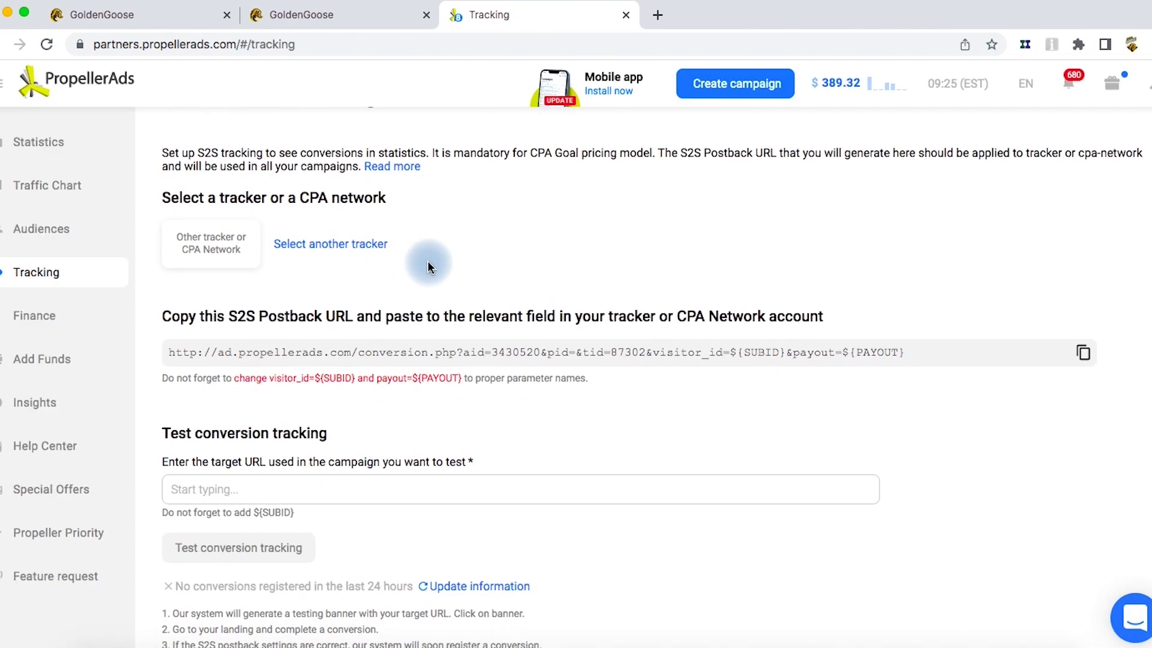
pyautogui.click(1082, 359)
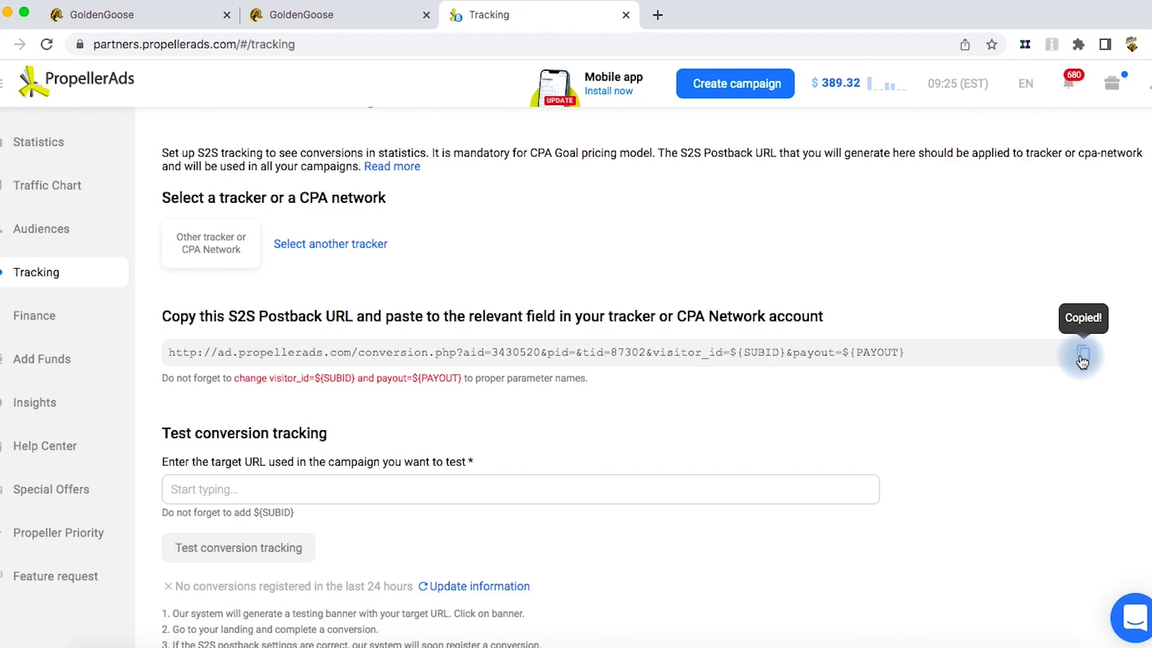
# Return to the GoldenGoose campaign settings and replace the PostBack URL with the copied PropellerAds S2S URL
pyautogui.click(308, 14)
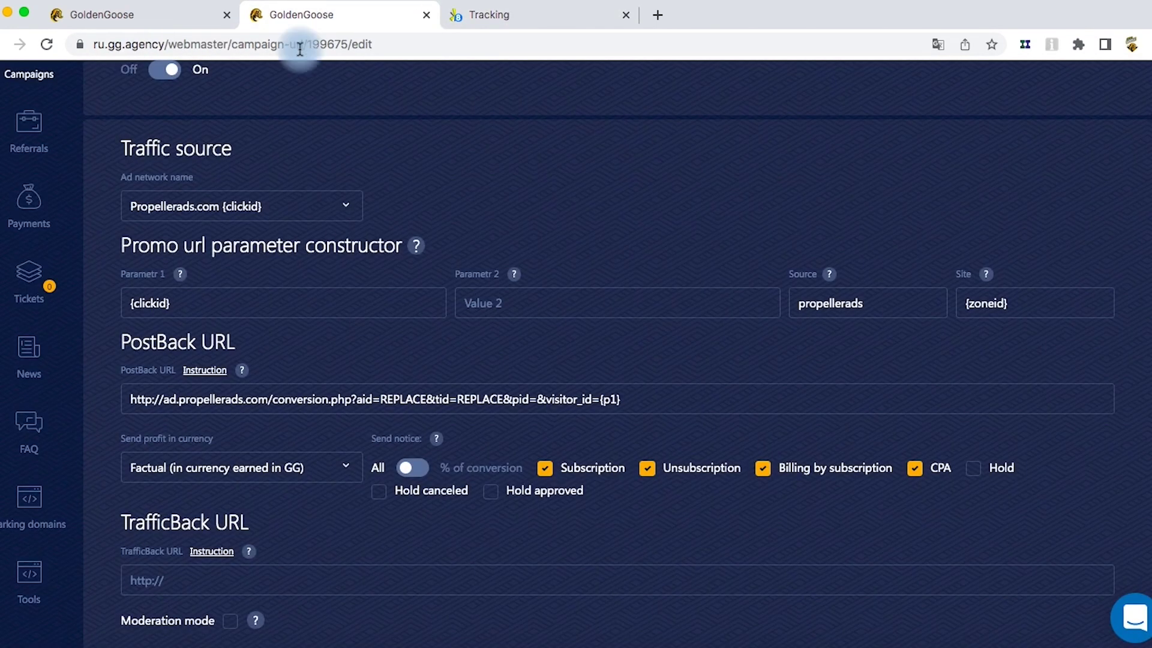
pyautogui.tripleClick(318, 399)
pyautogui.press('BackSpace')
pyautogui.press('super+v')
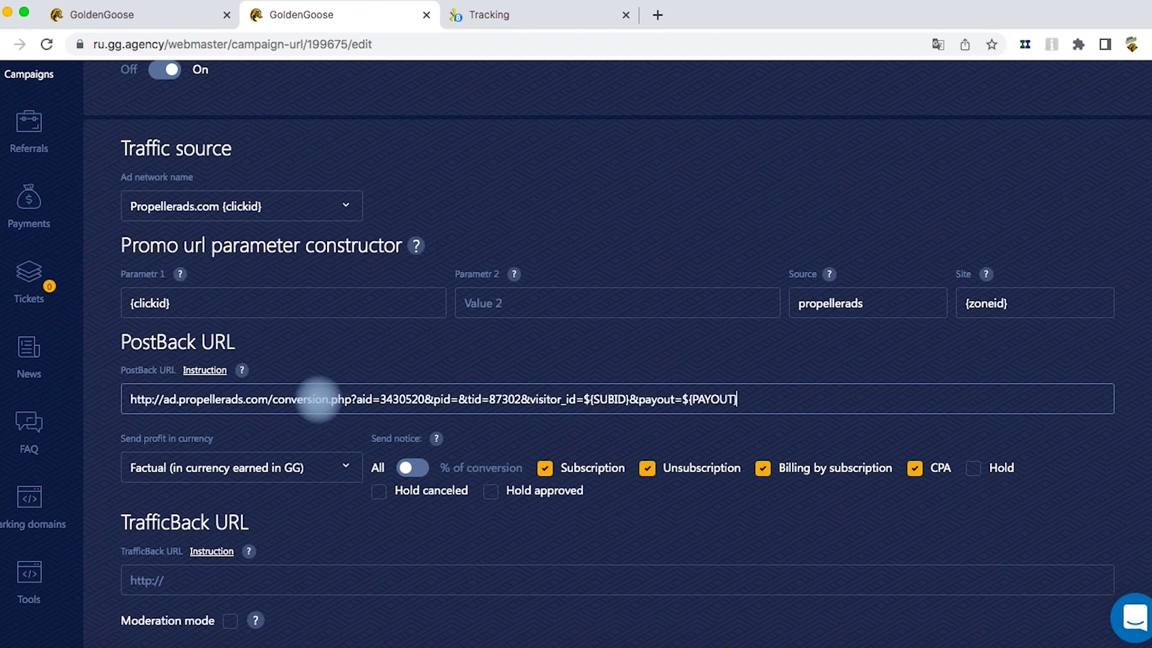
# Show the postback instructions and replace ${SUBID} in the PostBack URL with the {p1} placeholder copied from them
pyautogui.click(204, 370)
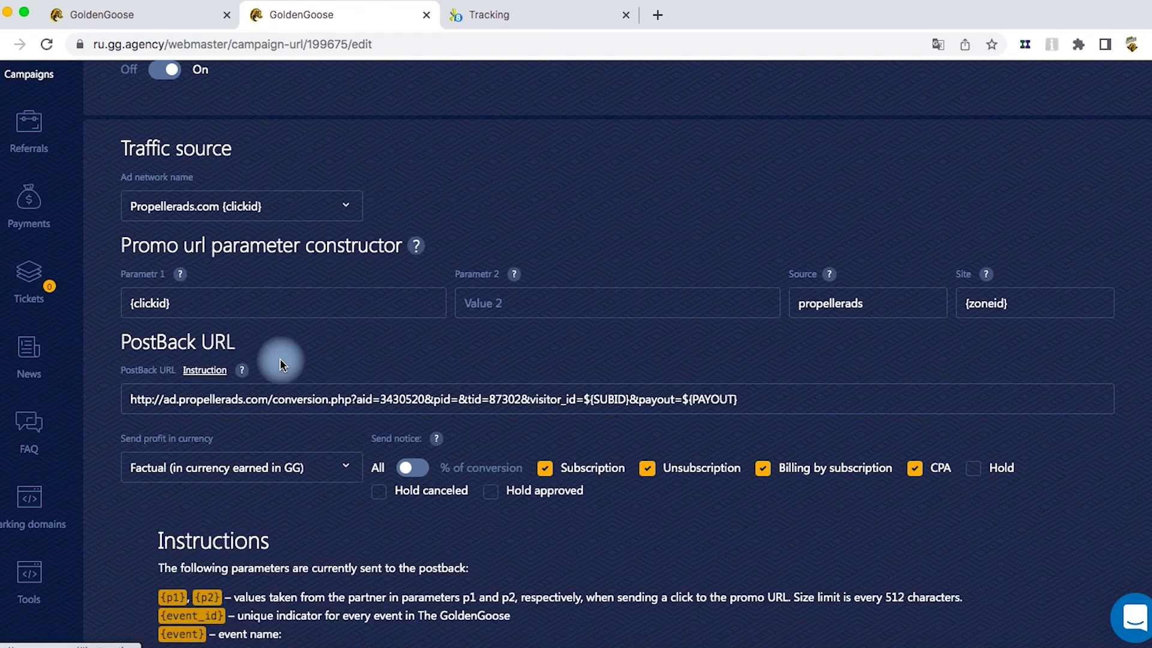
pyautogui.scroll(-3, 280, 363)
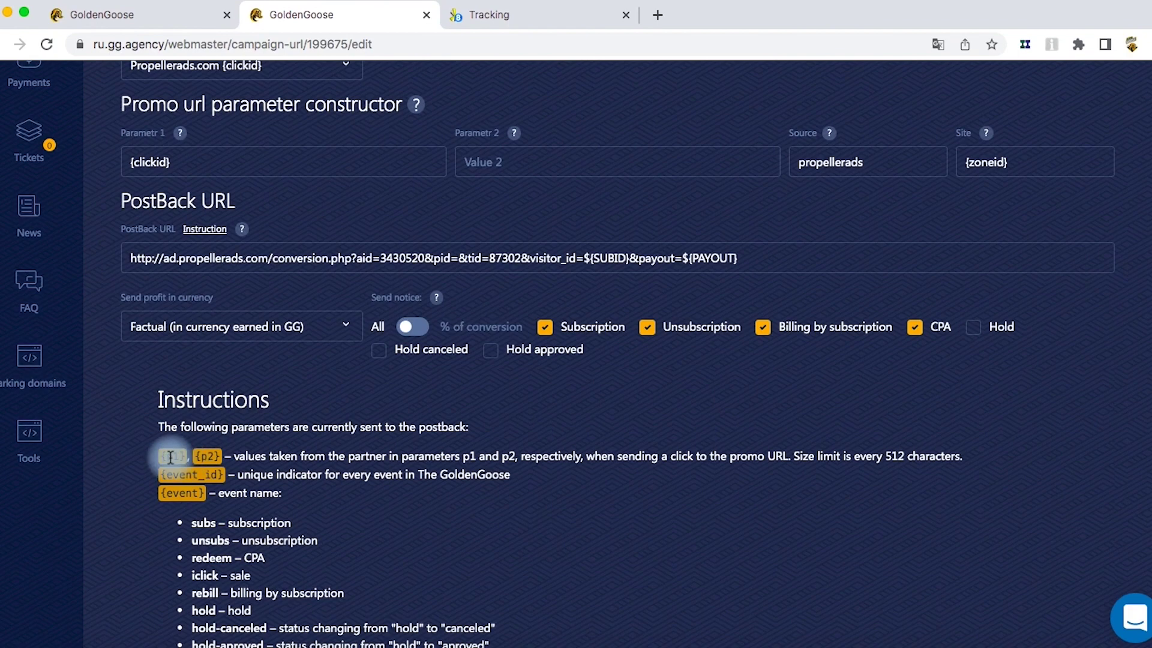
pyautogui.click(177, 457)
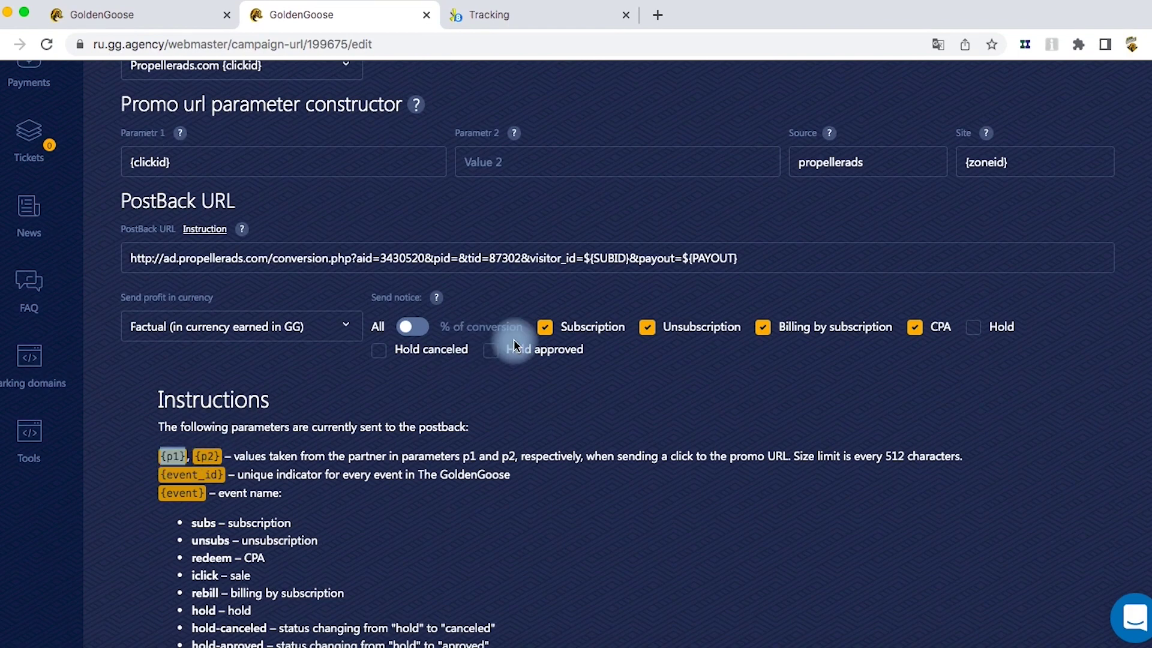
pyautogui.moveTo(585, 258); pyautogui.dragTo(627, 260)
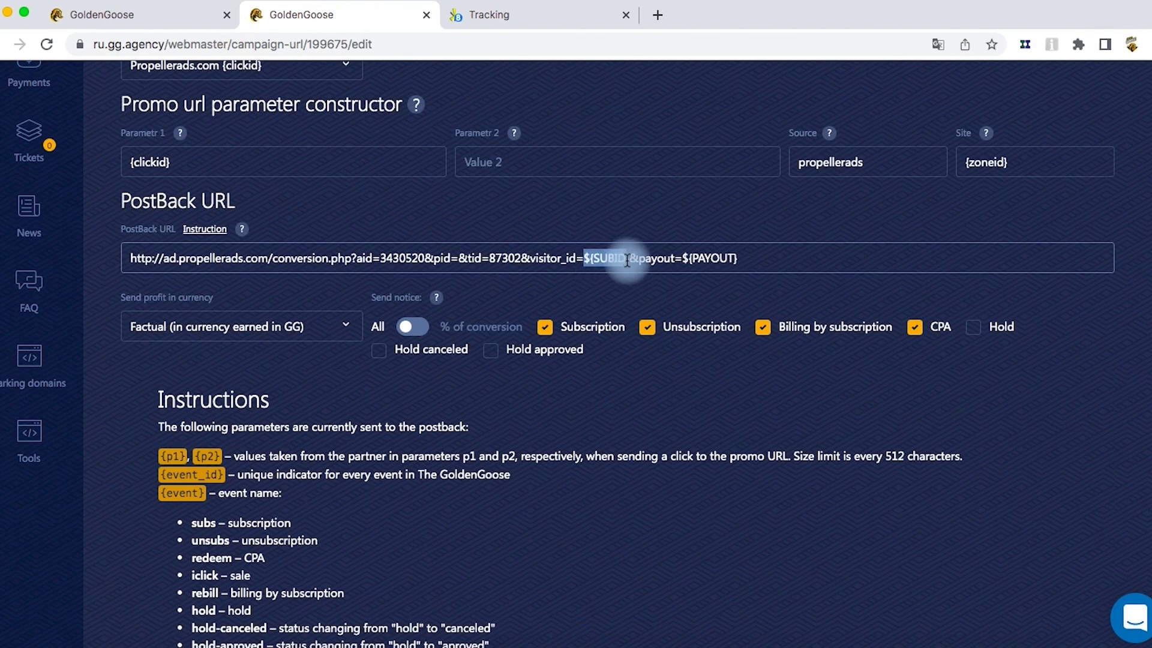
pyautogui.press('super+v')
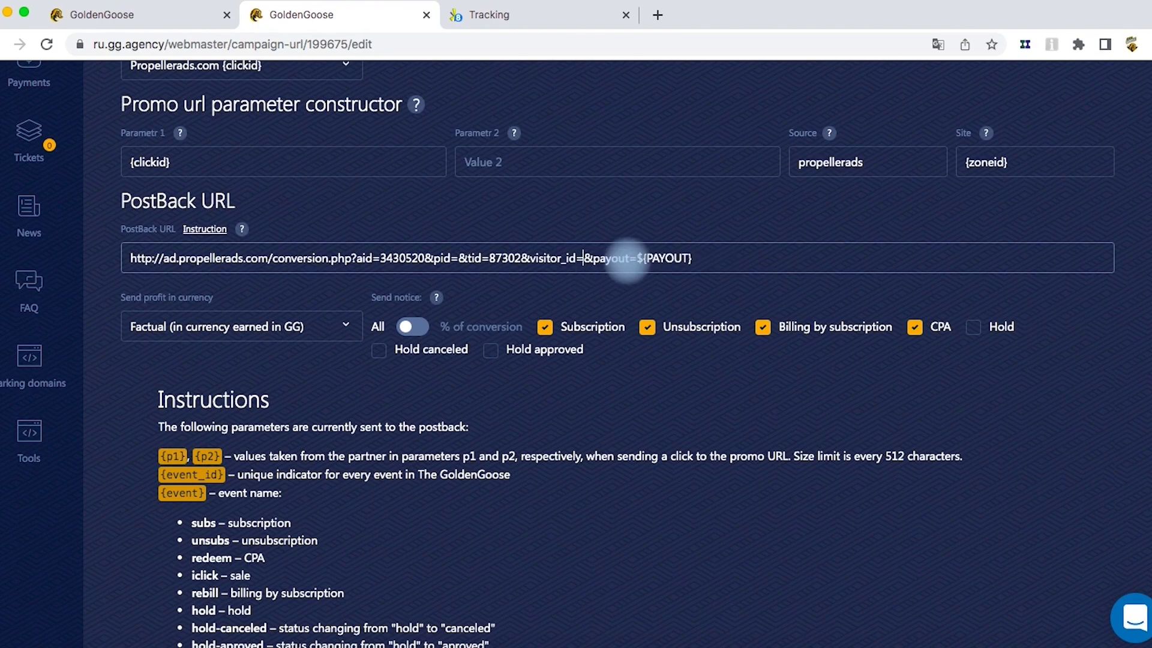
# Replace ${PAYOUT} in the PostBack URL with the {profit} placeholder copied from the instructions
pyautogui.scroll(-5, 372, 391)
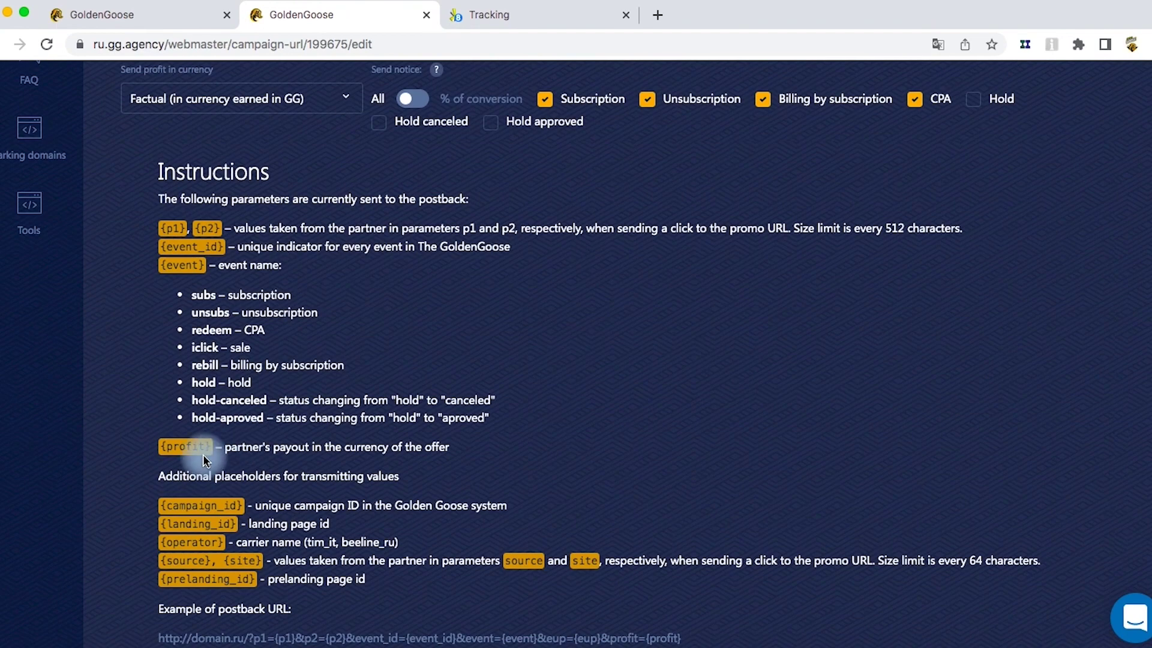
pyautogui.moveTo(168, 448); pyautogui.dragTo(212, 449)
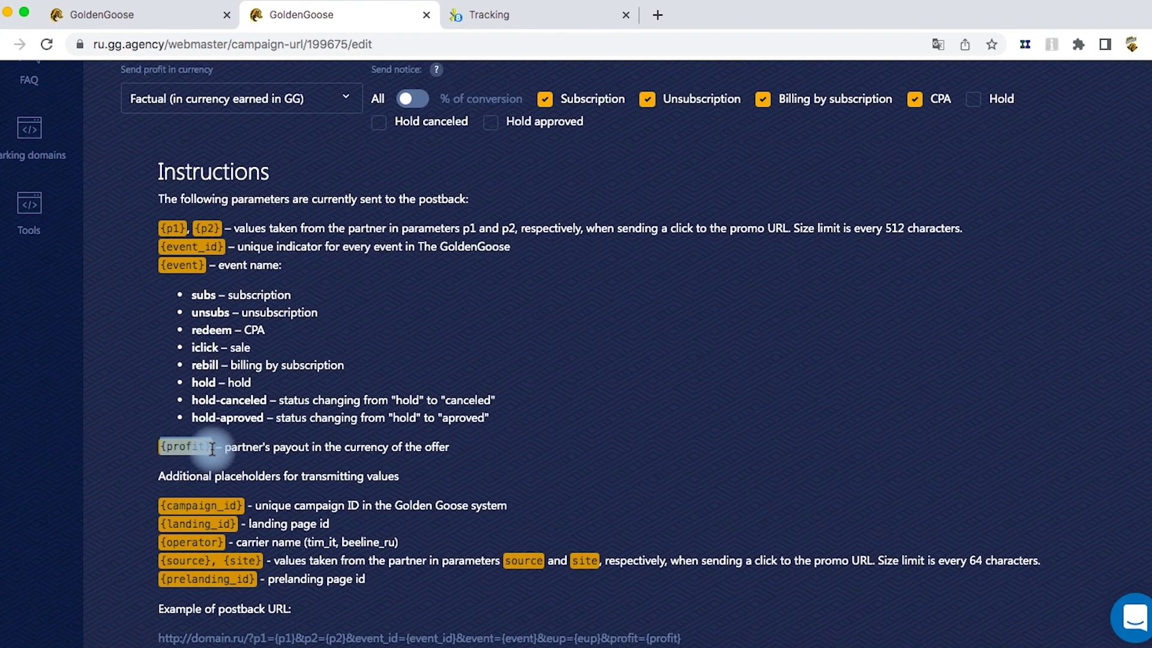
pyautogui.scroll(4, 212, 450)
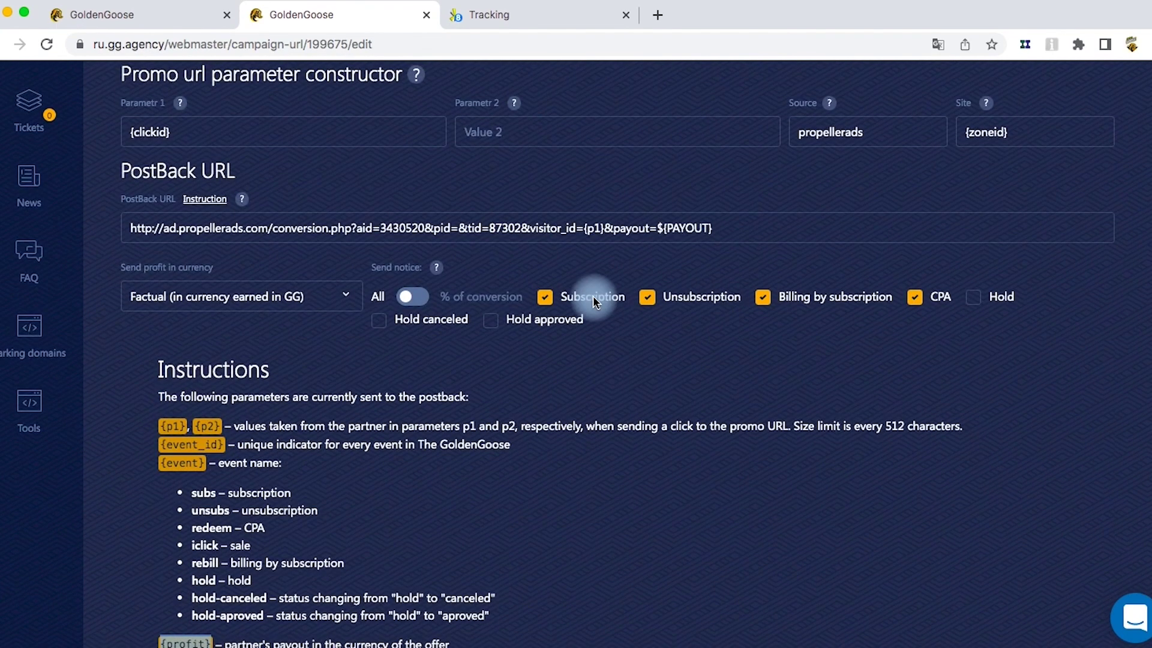
pyautogui.moveTo(658, 228); pyautogui.dragTo(727, 227)
pyautogui.press('super+v')
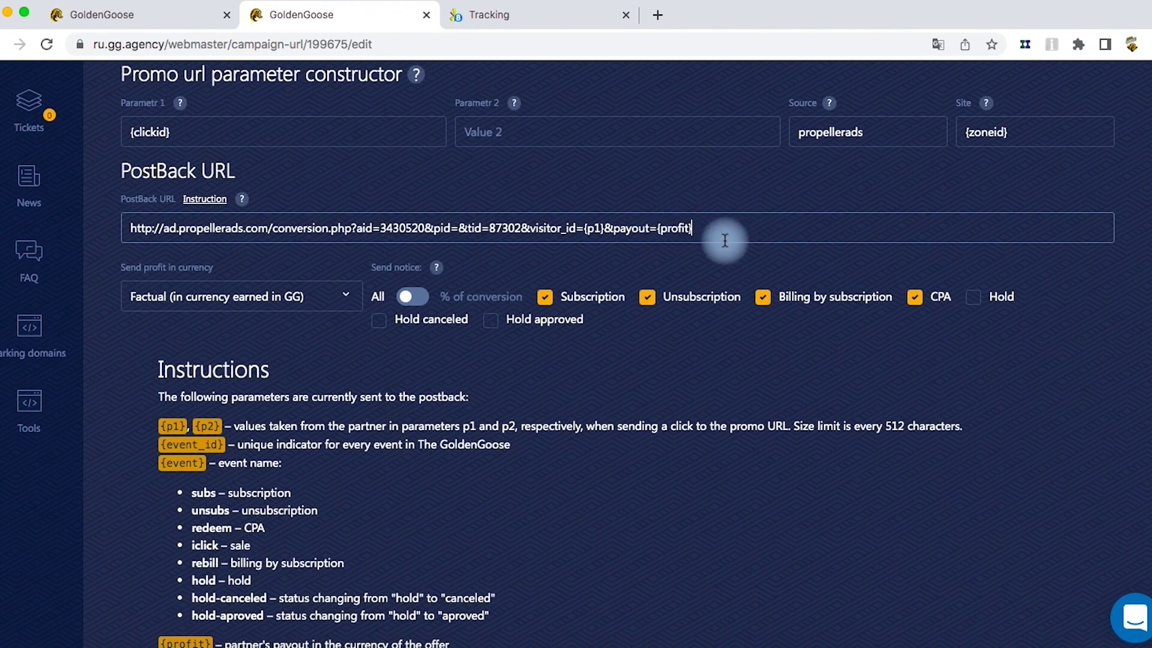
# Set the postback's profit currency to USD (with RUB->USD conversion)
pyautogui.scroll(-2, 510, 281)
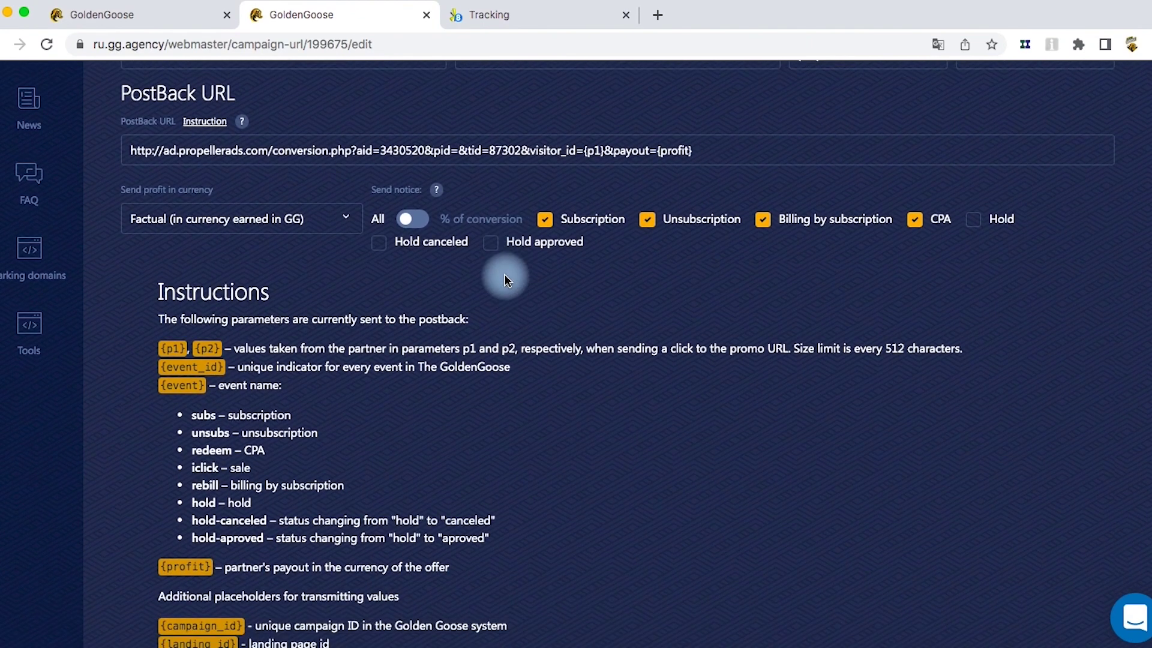
pyautogui.click(341, 228)
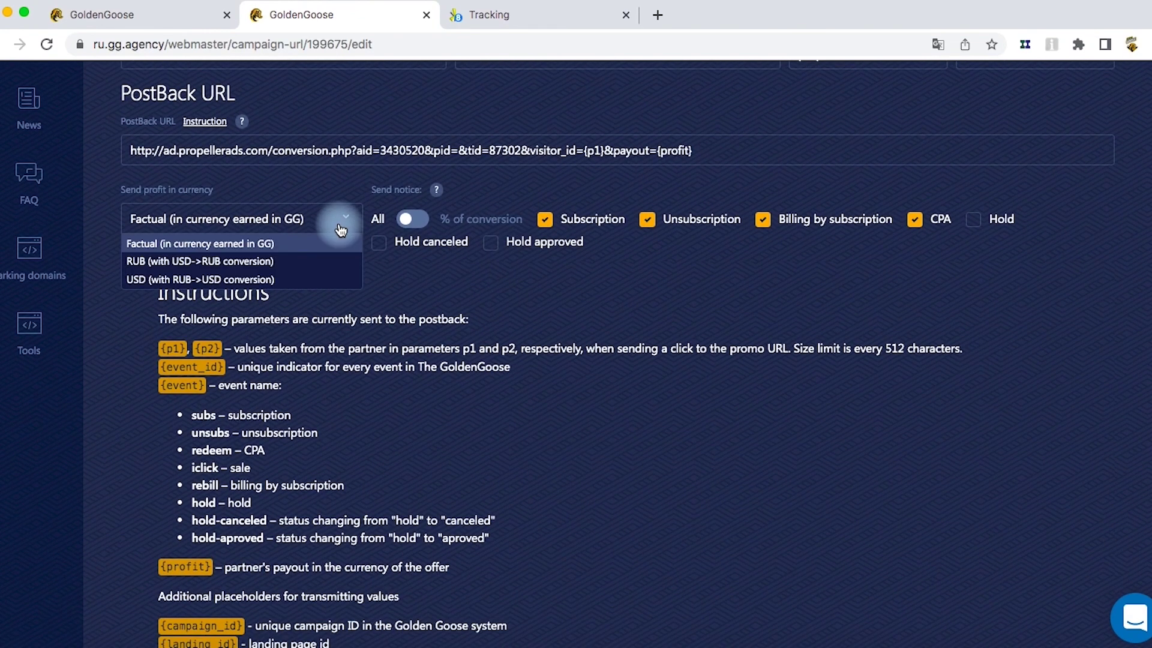
pyautogui.click(316, 280)
# Finish the campaign setup and copy the promo URL of the South Africa sweepstakes campaign
pyautogui.scroll(-6, 377, 292)
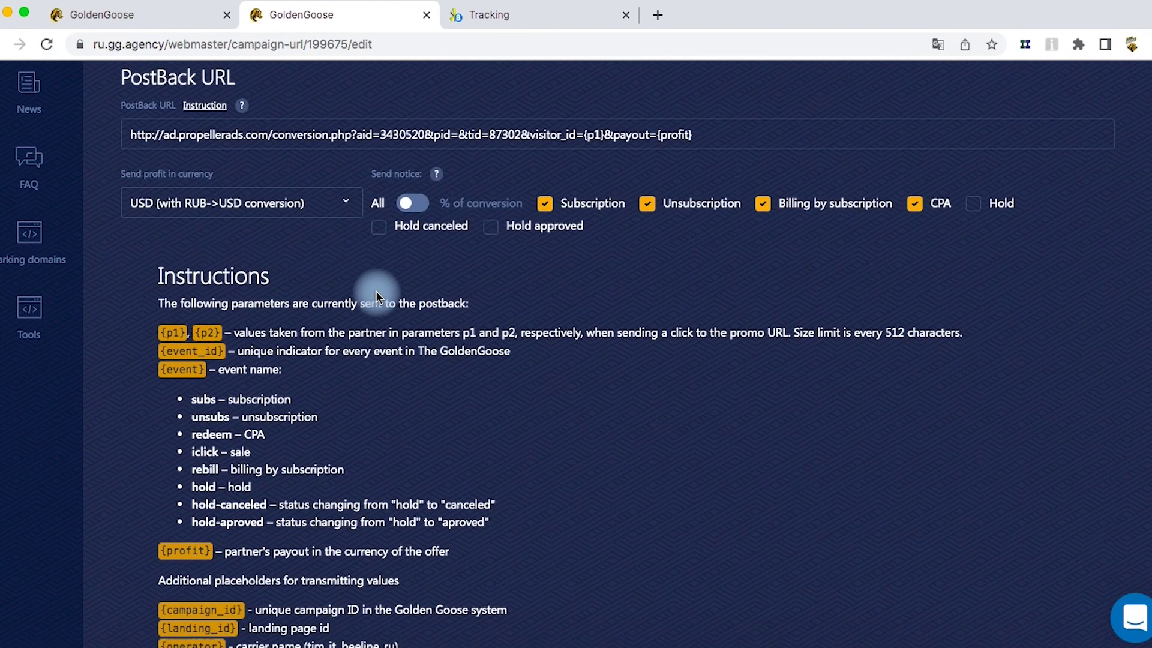
pyautogui.scroll(-5, 377, 292)
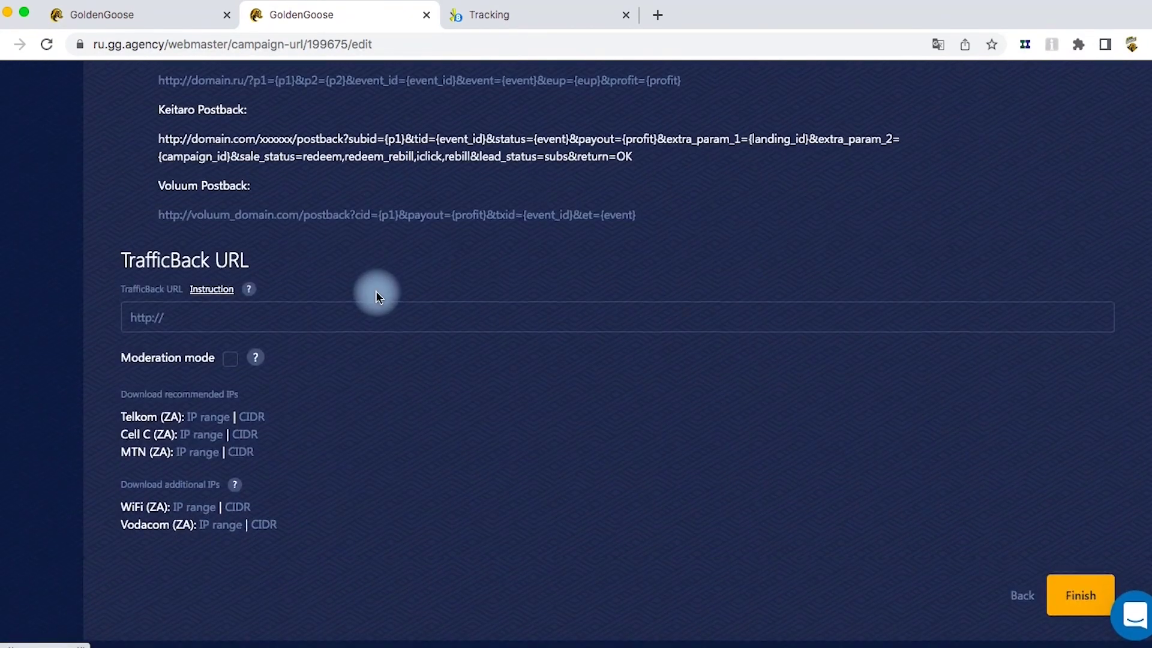
pyautogui.click(1070, 598)
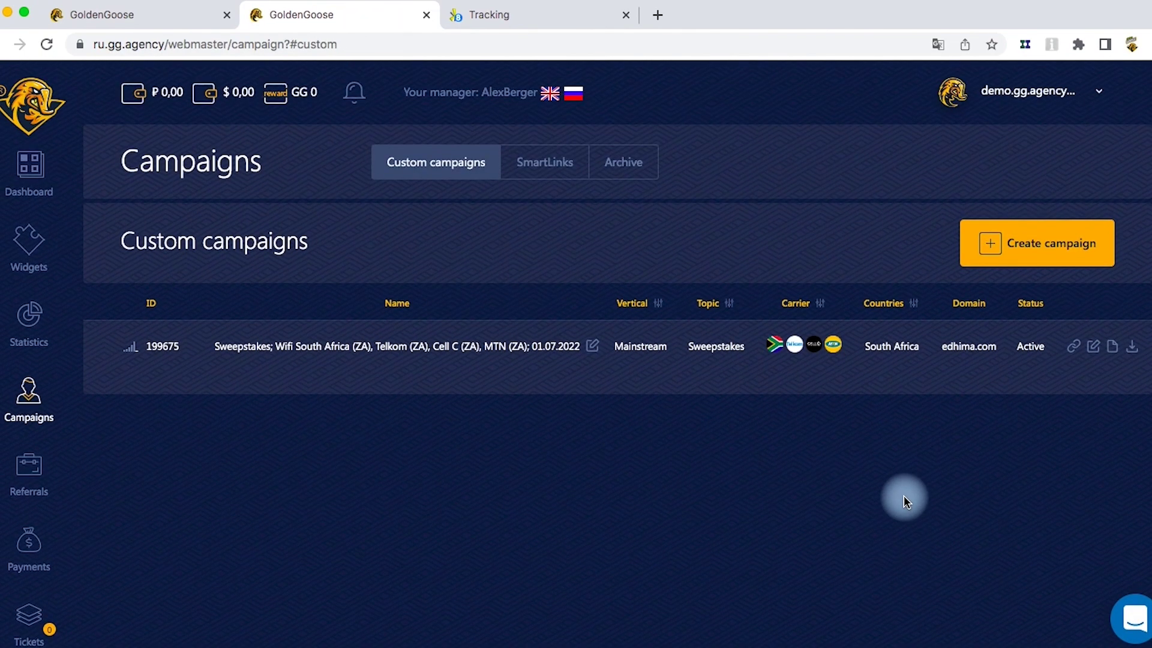
pyautogui.click(1072, 347)
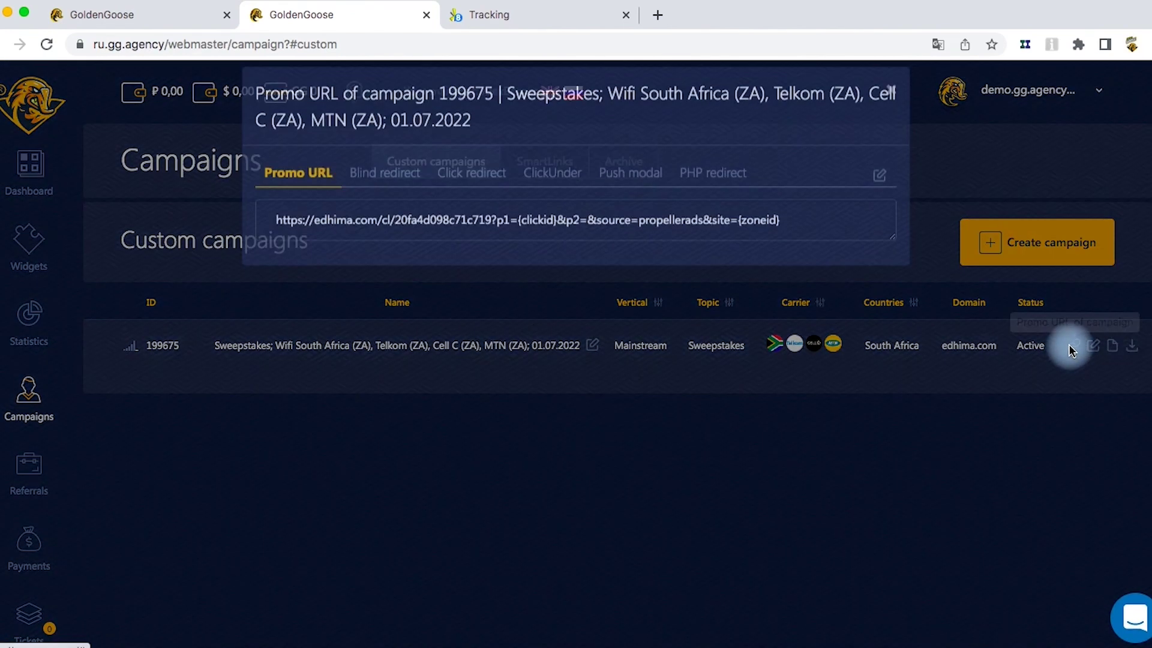
pyautogui.click(541, 240)
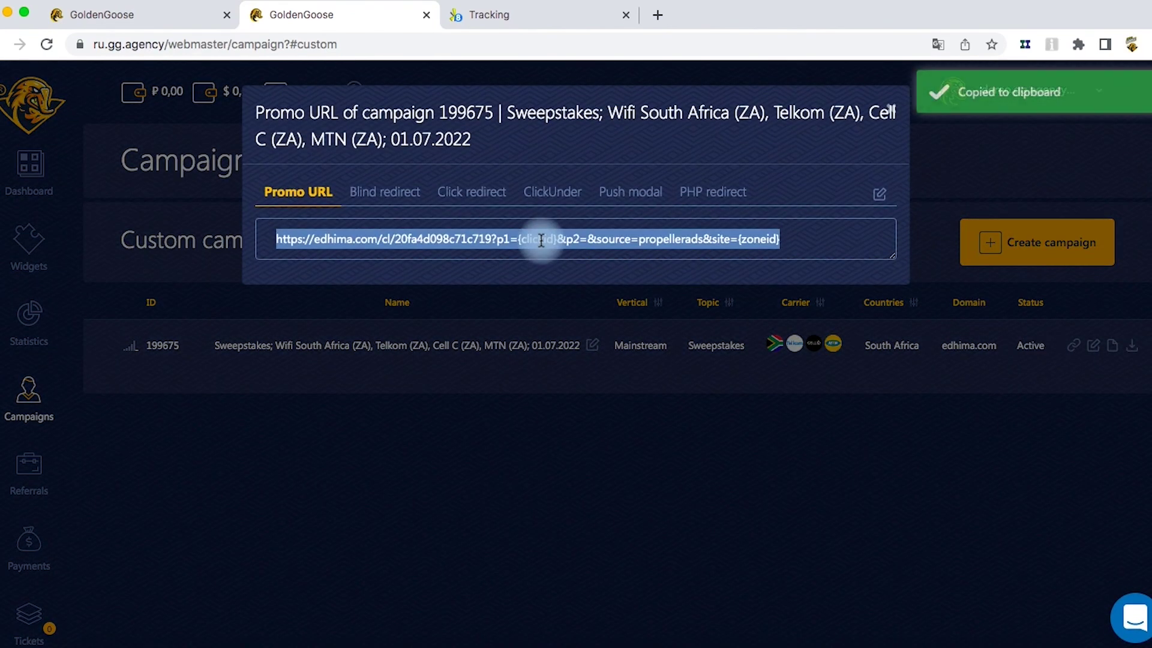
# Switch to PropellerAds and start a new campaign named ZA
pyautogui.click(523, 15)
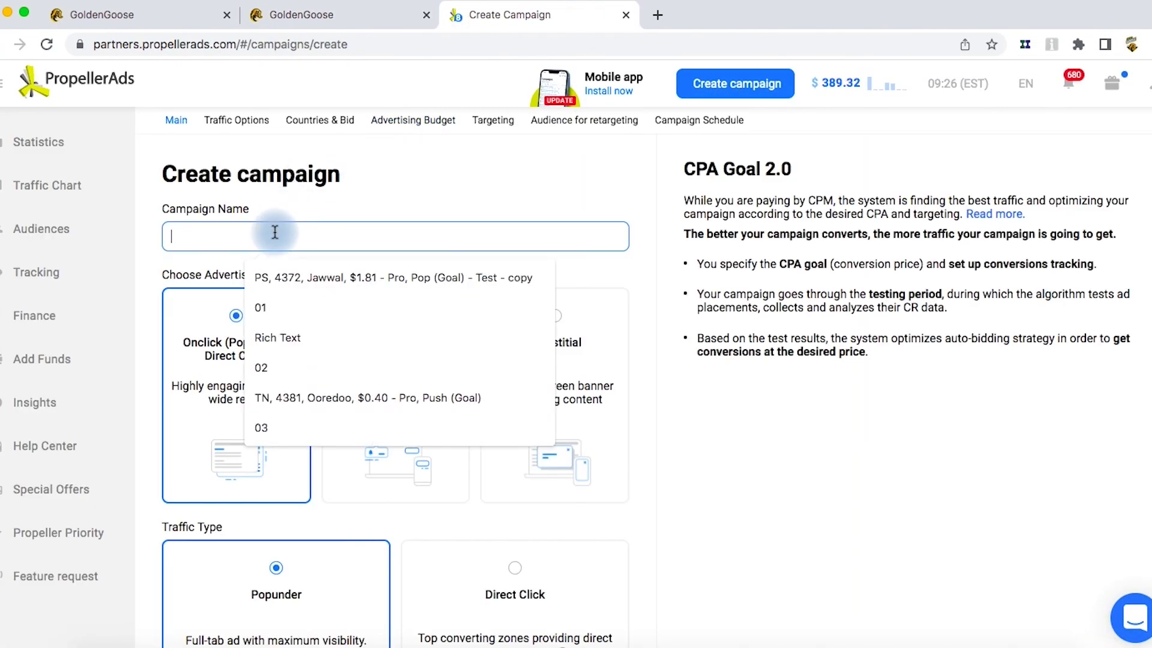
pyautogui.write('ZA')
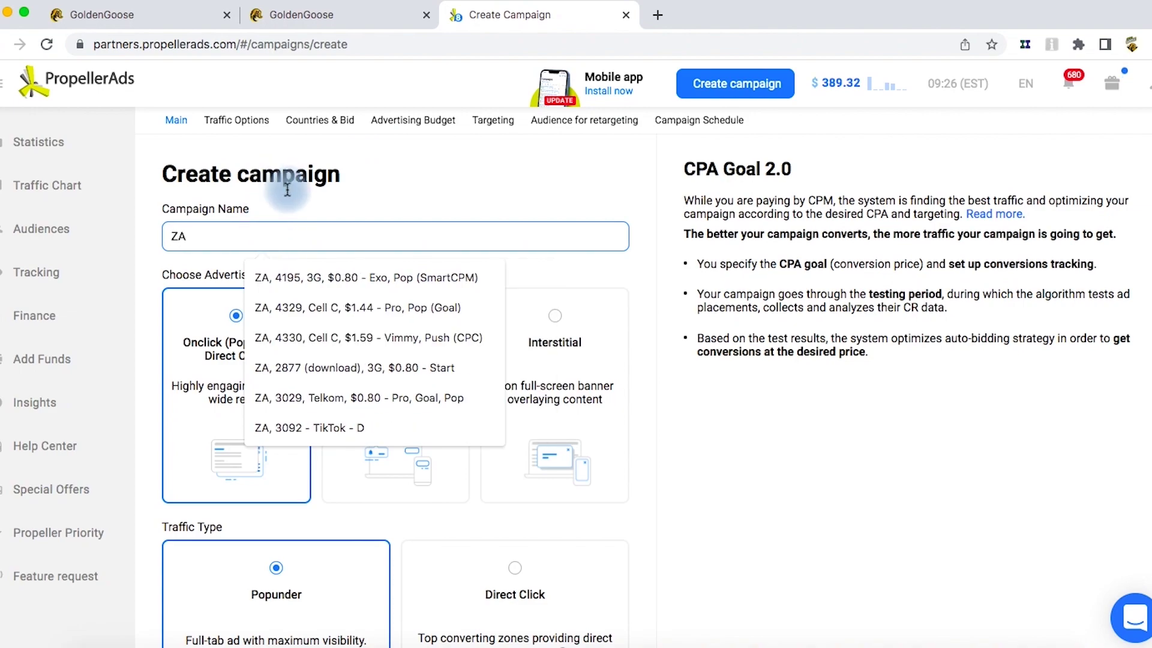
pyautogui.click(294, 180)
# Set the campaign to Push Notifications with CPC pricing, leaving only Classic Push selected as the notification type
pyautogui.scroll(-2, 342, 216)
pyautogui.click(394, 229)
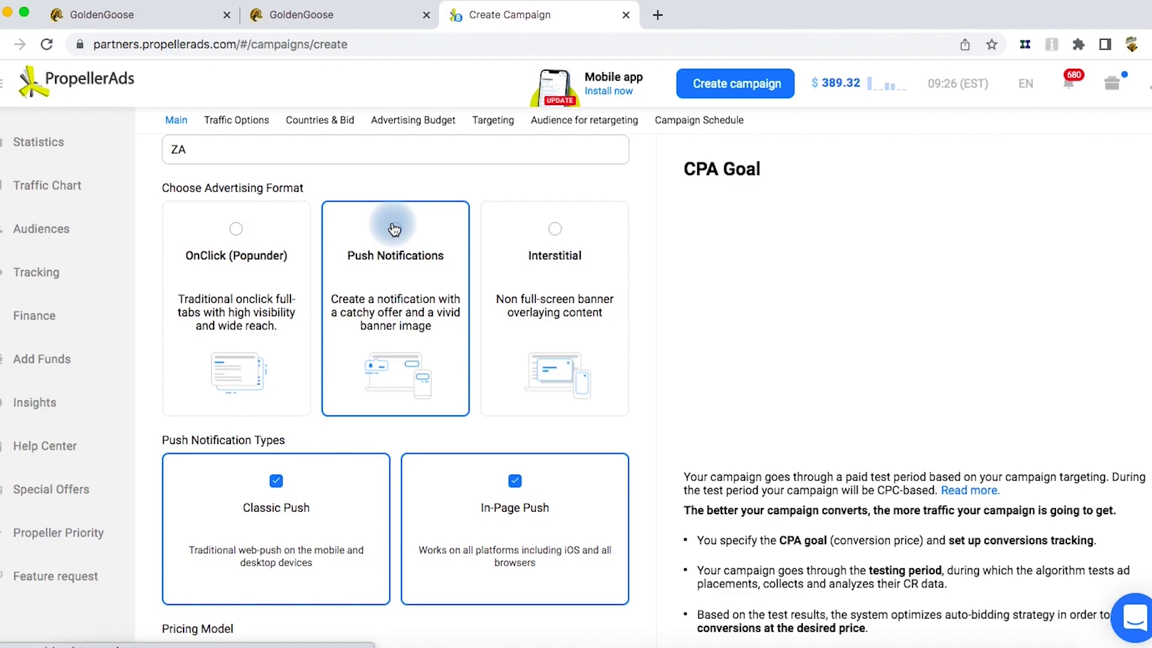
pyautogui.scroll(-3, 394, 229)
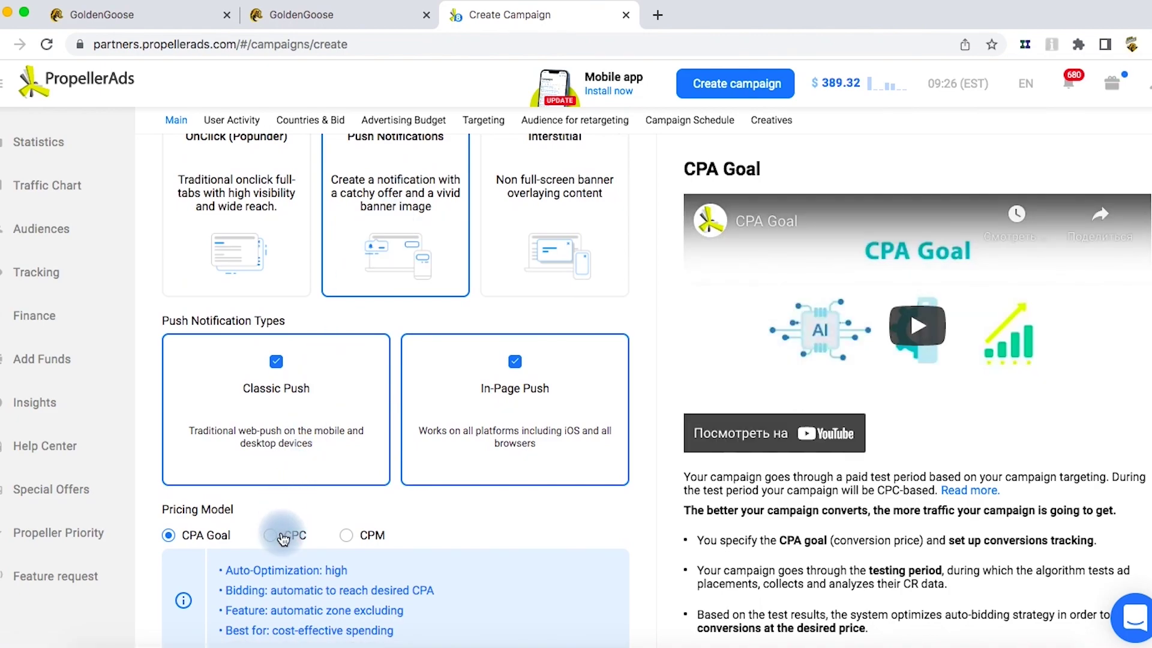
pyautogui.click(283, 539)
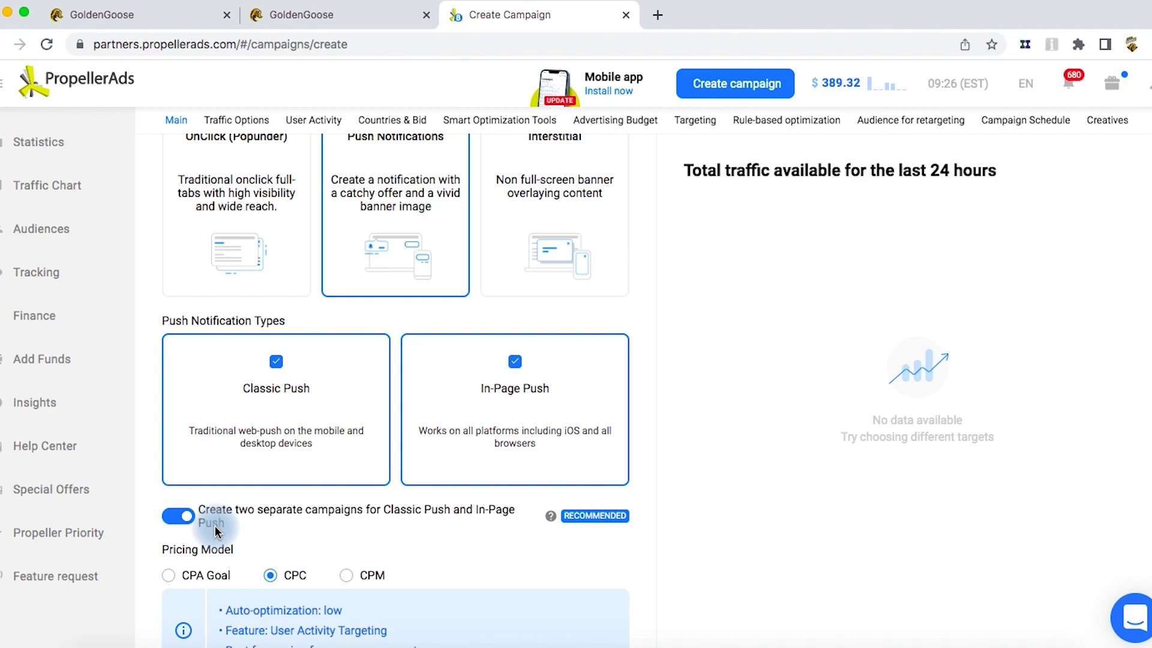
pyautogui.click(191, 527)
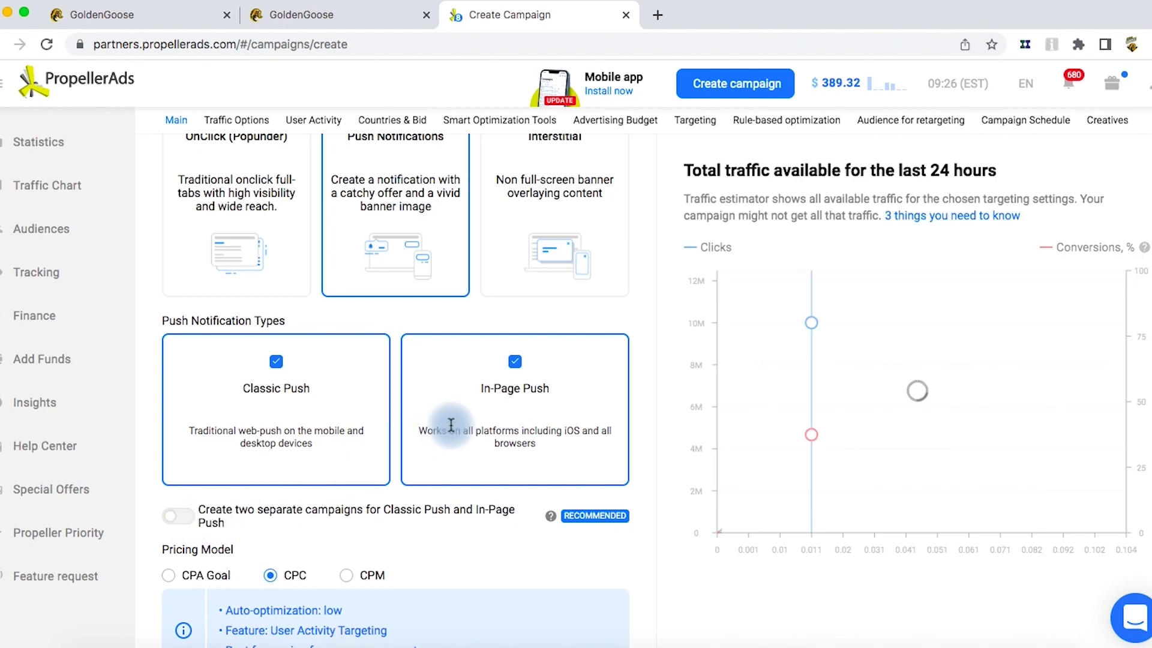
pyautogui.click(451, 425)
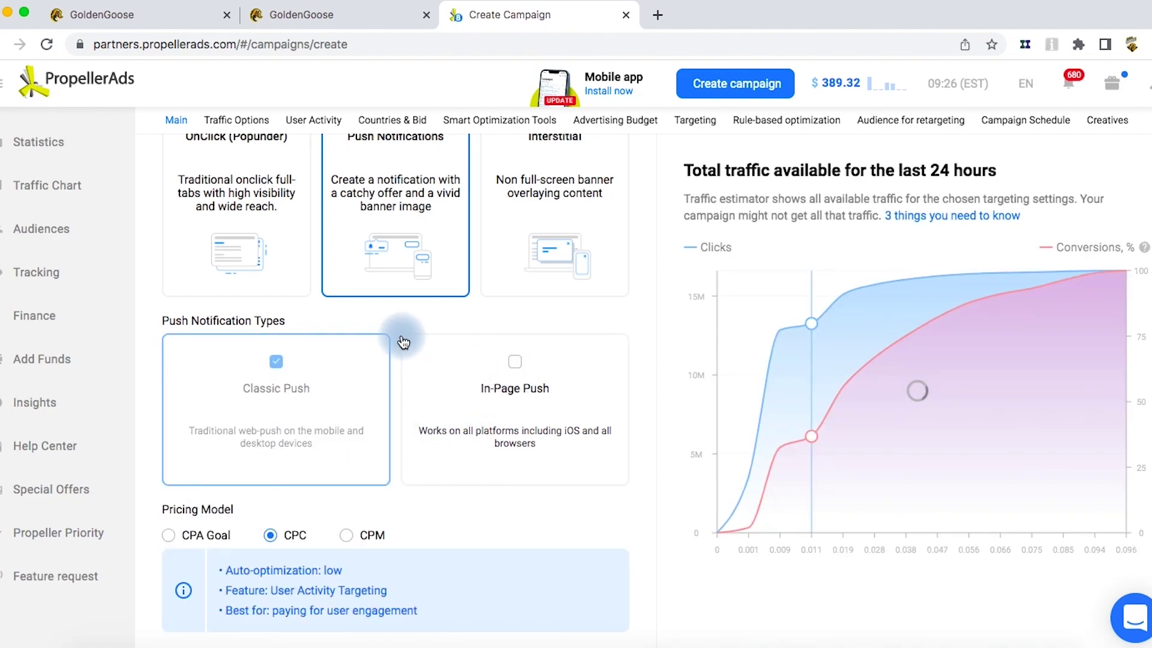
# Paste the copied GoldenGoose promo URL as the campaign's Target URL
pyautogui.scroll(-5, 403, 342)
pyautogui.click(387, 346)
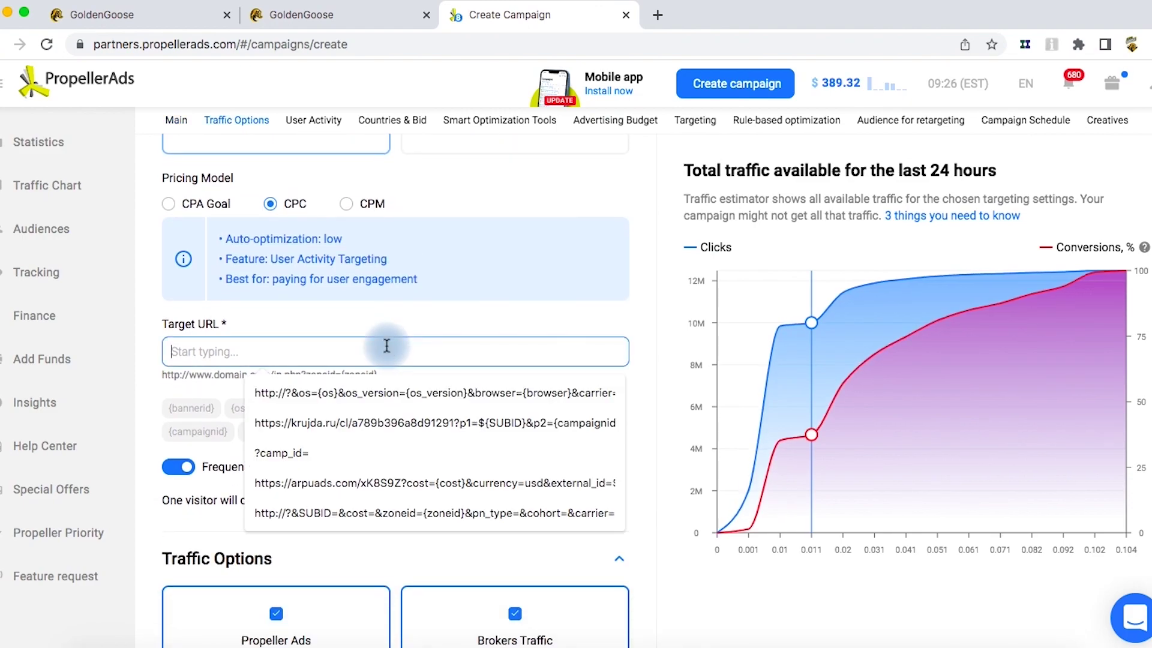
pyautogui.press('super+v')
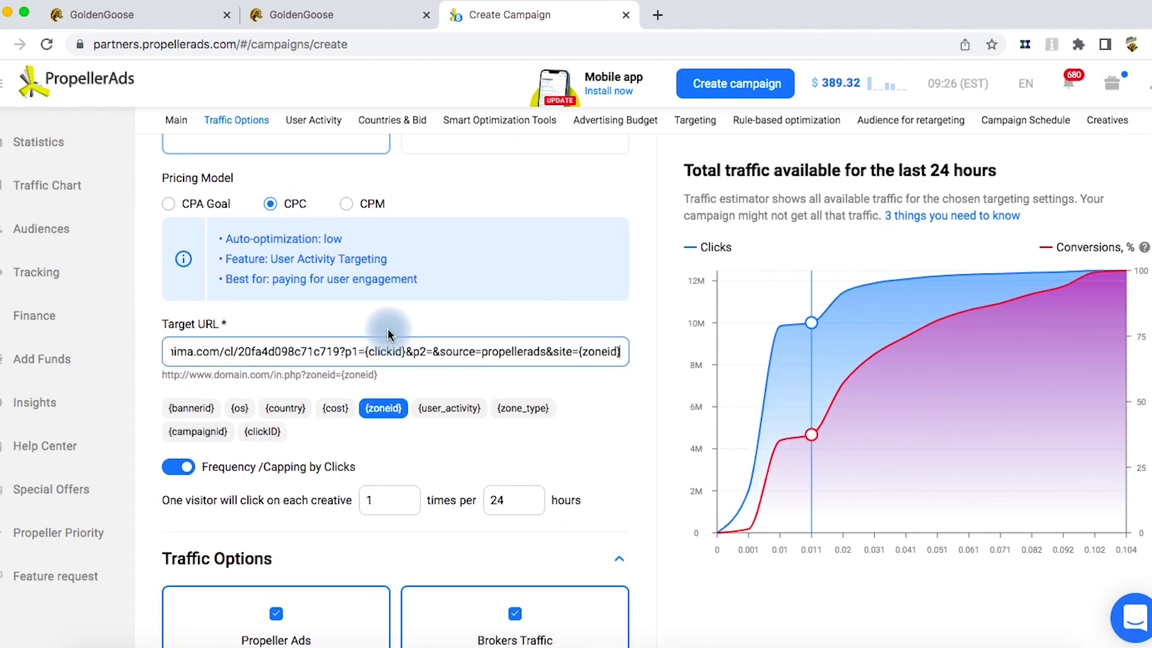
# Add South Africa as the campaign's target country
pyautogui.scroll(-1, 388, 335)
pyautogui.scroll(-8, 388, 329)
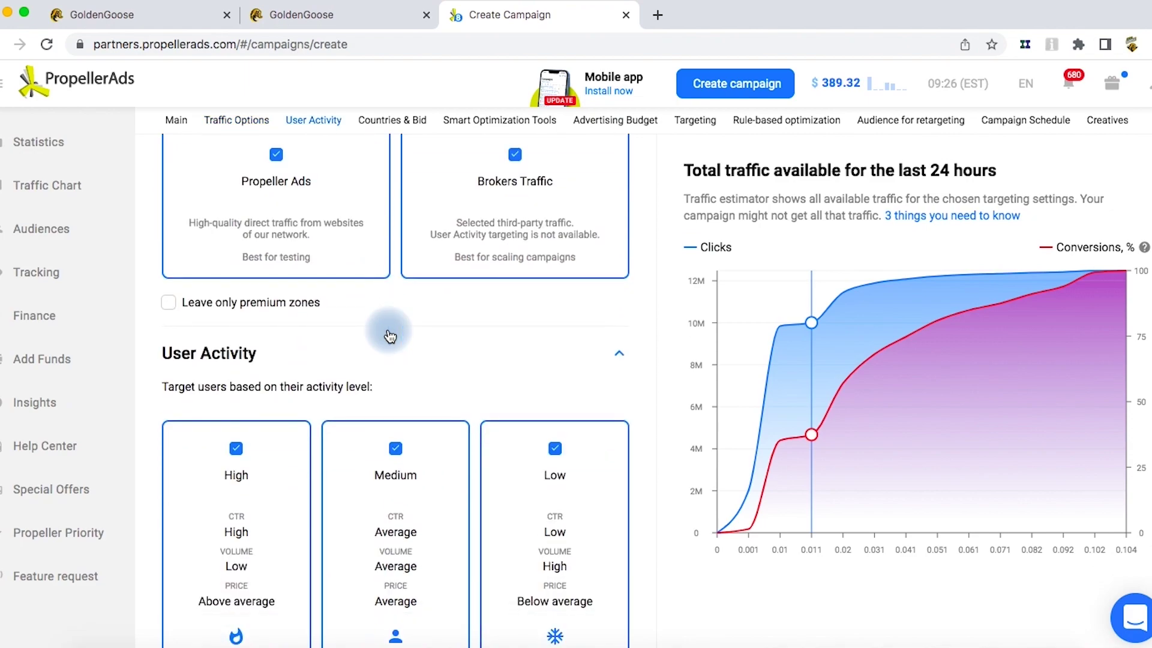
pyautogui.scroll(-9, 387, 328)
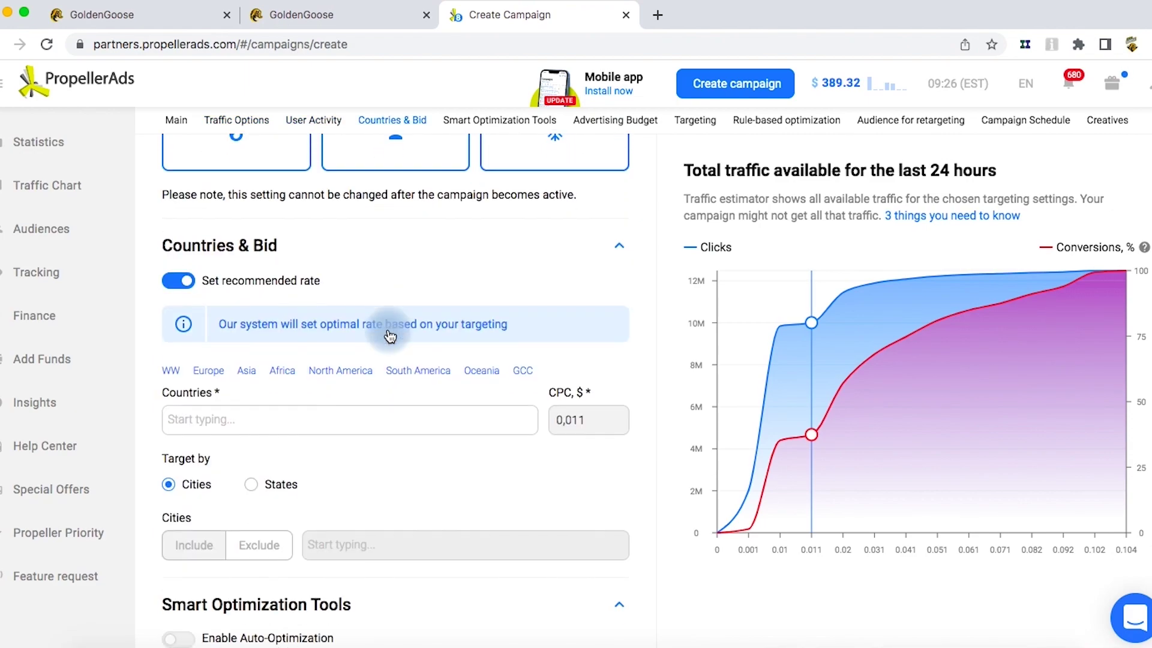
pyautogui.click(333, 422)
pyautogui.write('south')
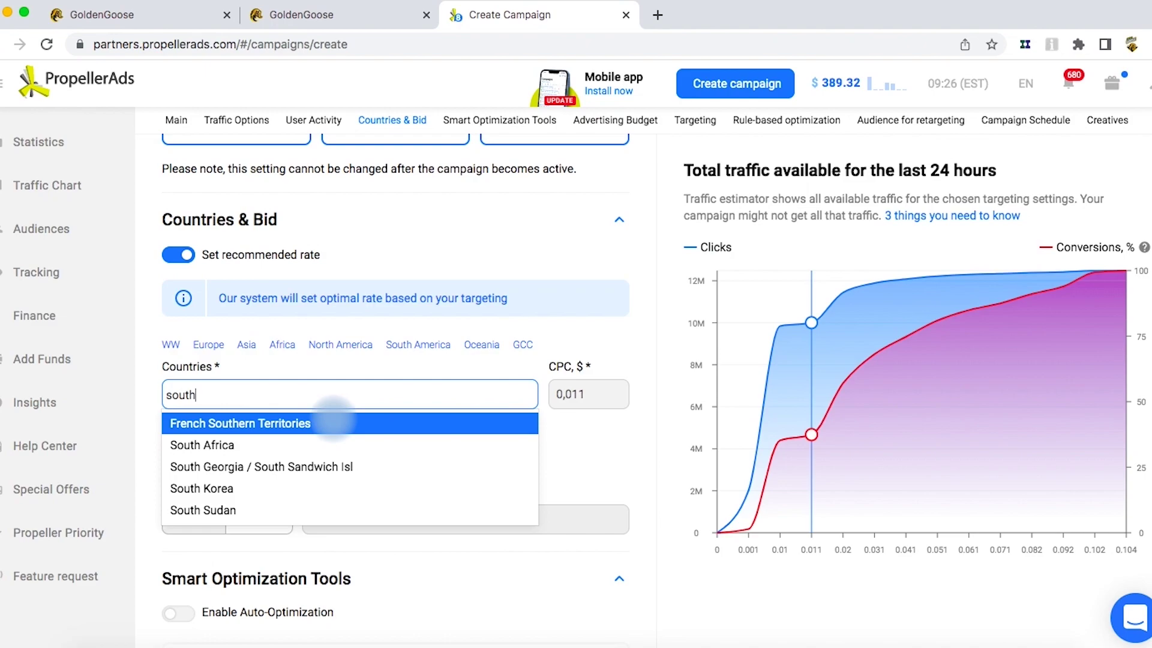
pyautogui.click(330, 450)
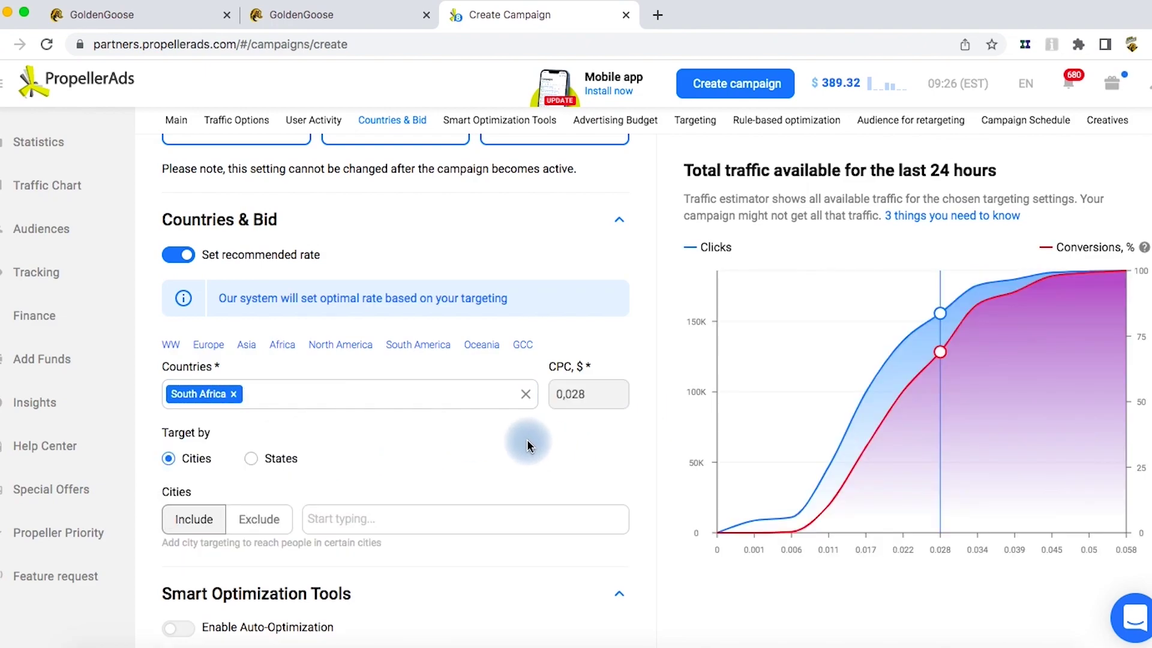
# Set the daily campaign budget to $100 and the total campaign budget to $1000
pyautogui.scroll(-3, 536, 443)
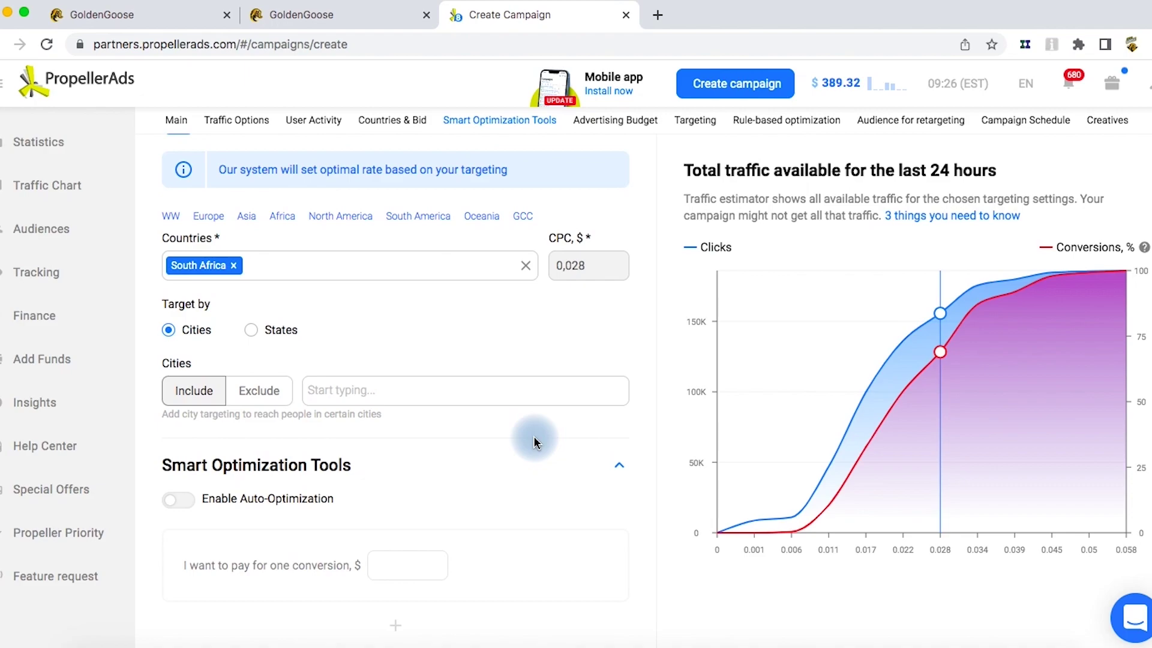
pyautogui.scroll(-6, 535, 442)
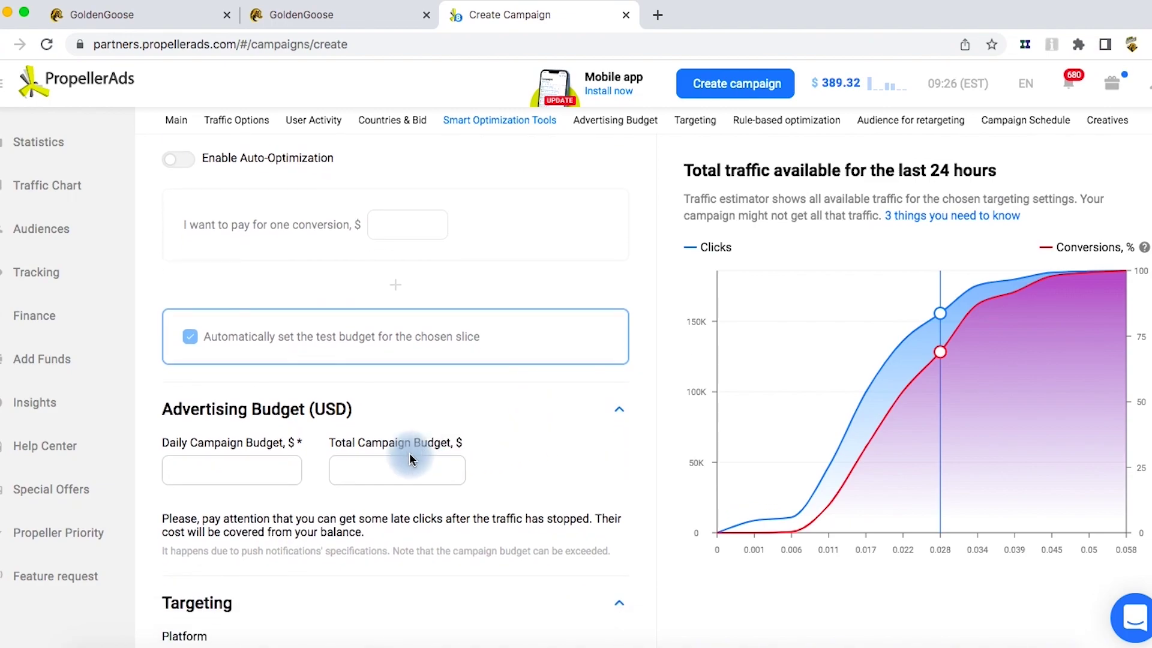
pyautogui.click(239, 476)
pyautogui.write('100')
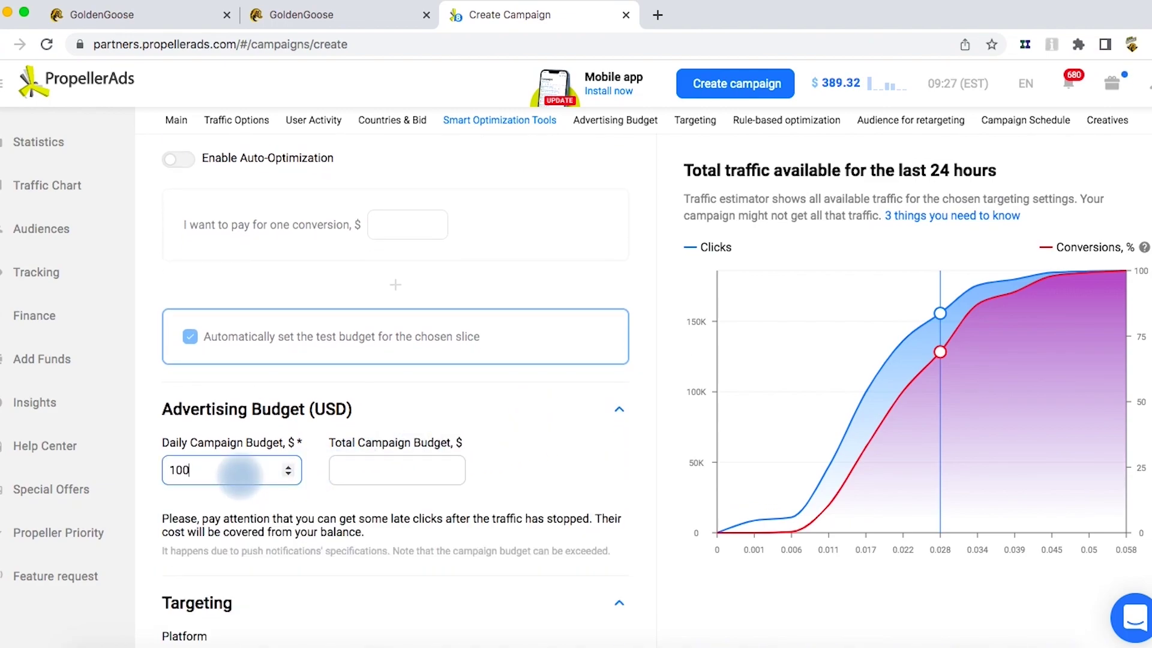
pyautogui.click(361, 469)
pyautogui.write('1000')
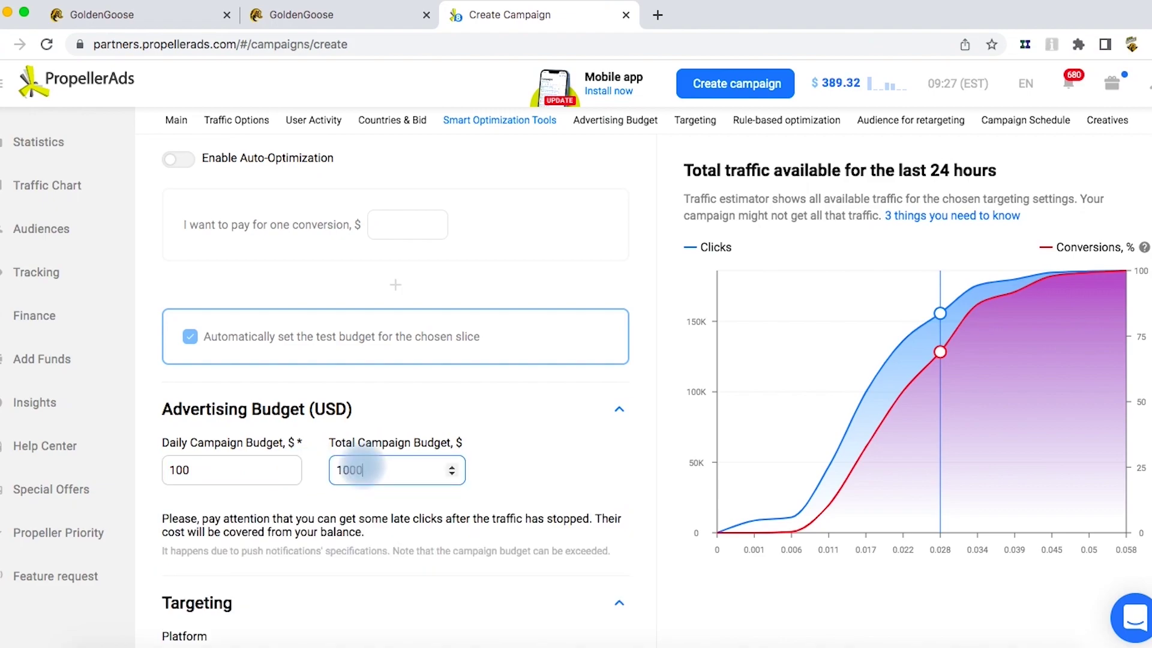
pyautogui.click(585, 459)
# Target the Mobile platform and the Android operating system
pyautogui.scroll(-3, 585, 459)
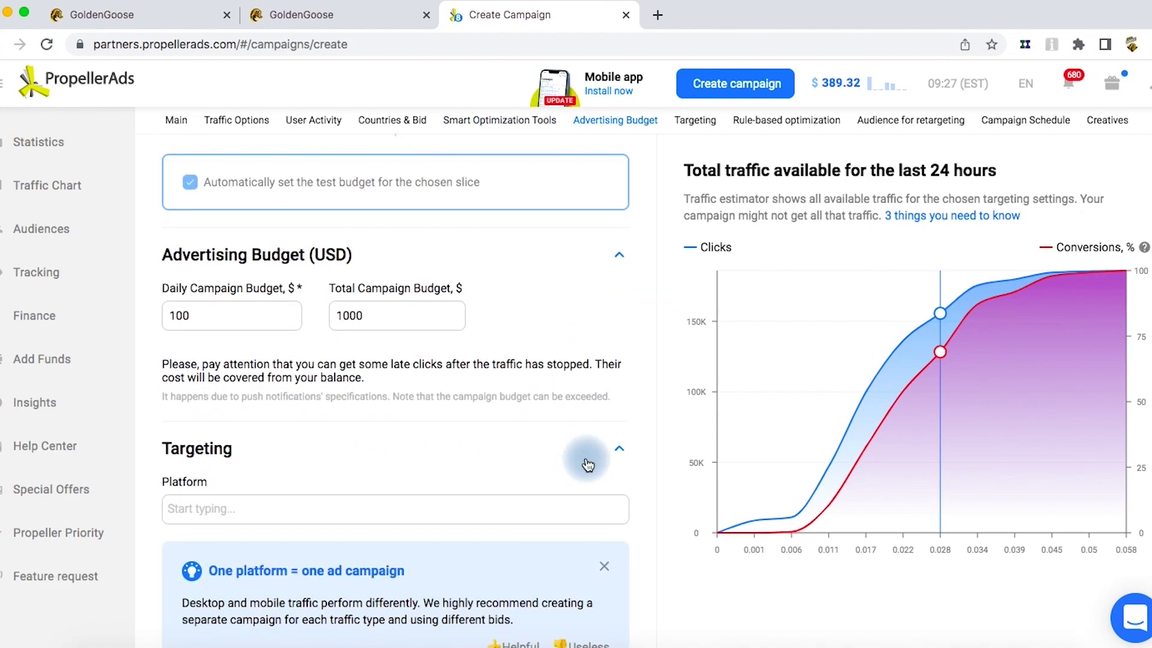
pyautogui.scroll(-2, 587, 464)
pyautogui.click(322, 418)
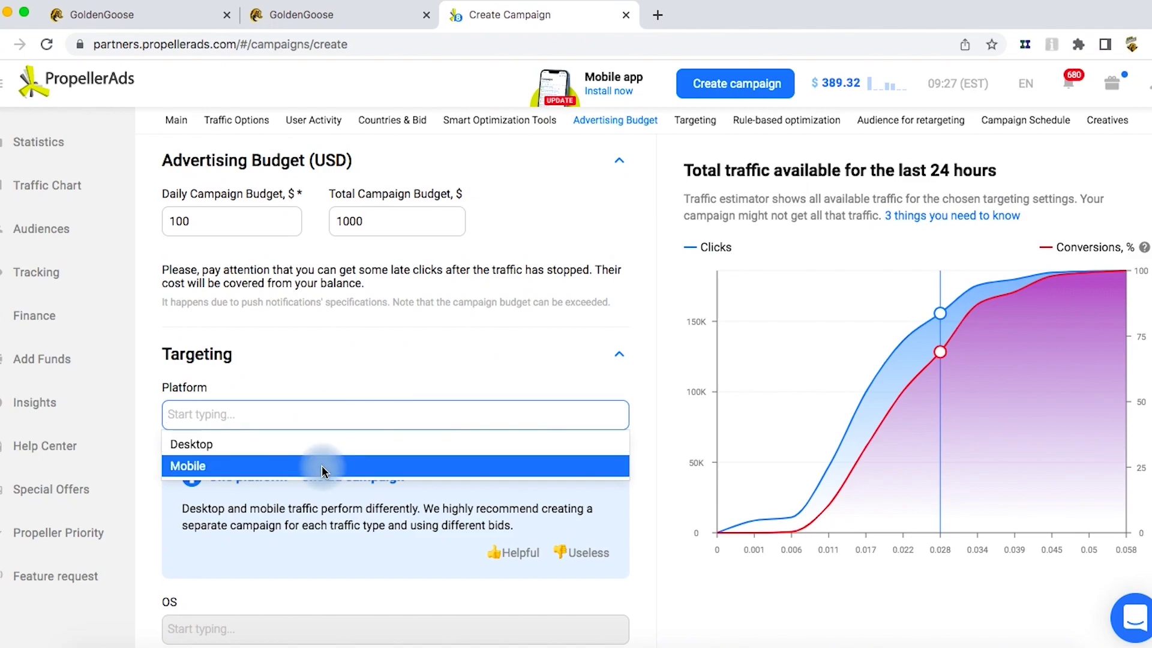
pyautogui.click(321, 466)
pyautogui.scroll(-4, 326, 358)
pyautogui.click(259, 378)
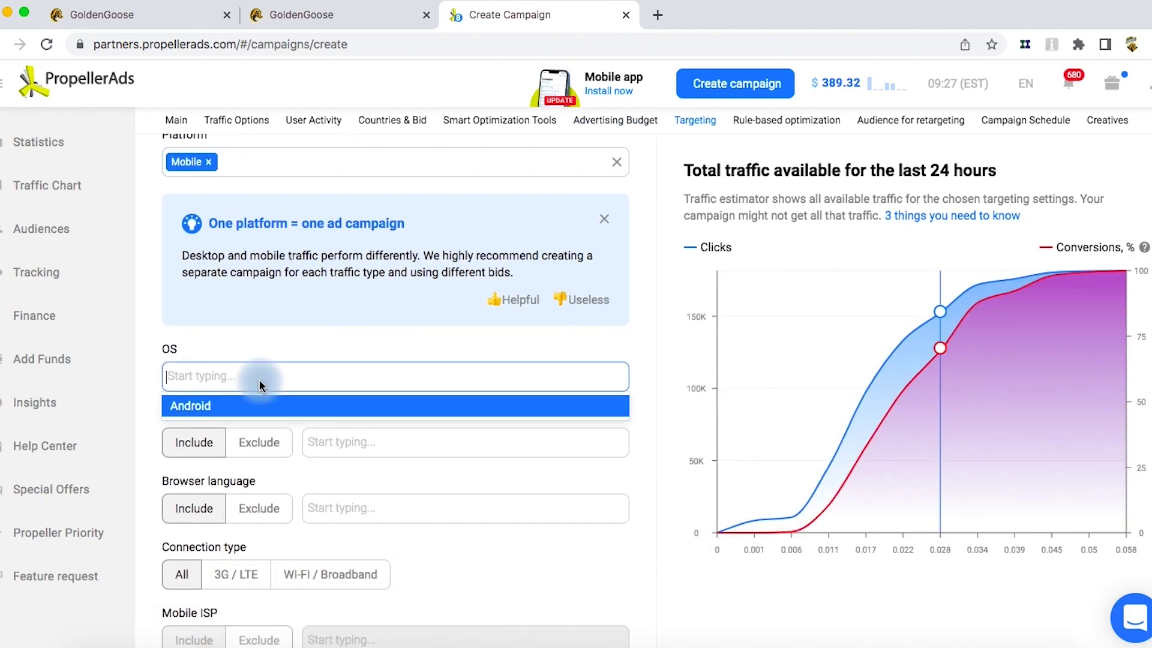
pyautogui.click(261, 411)
# Upload 192x192.png as Creative 1's 192×192 image and accept the full-image crop
pyautogui.scroll(-6, 262, 414)
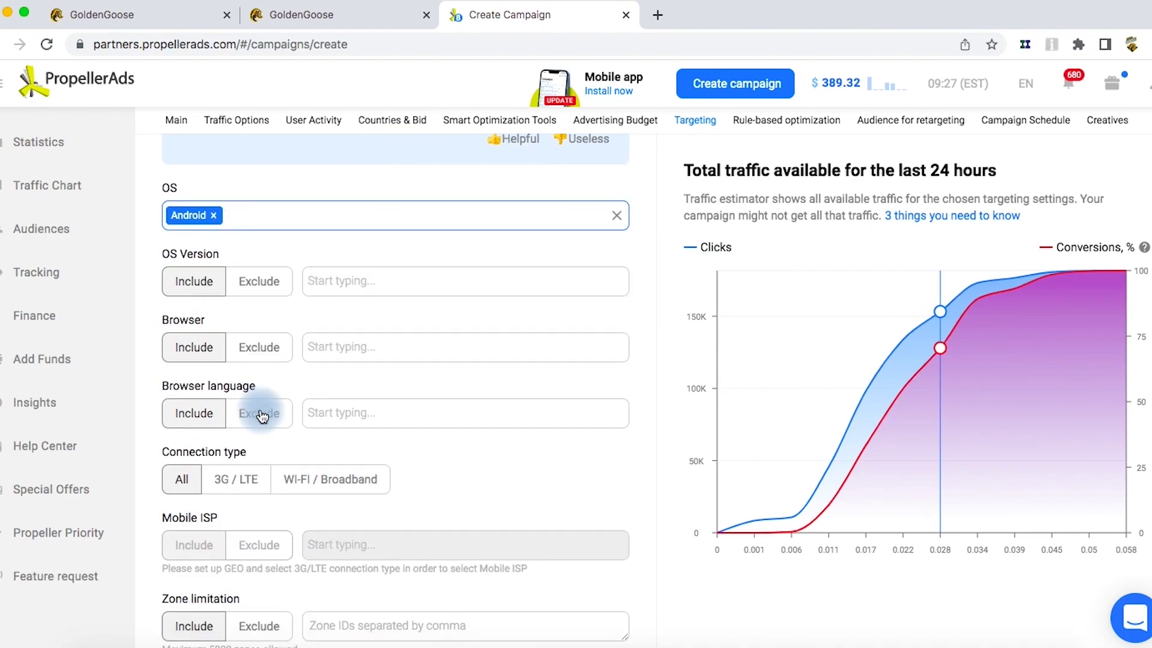
pyautogui.scroll(-10, 260, 414)
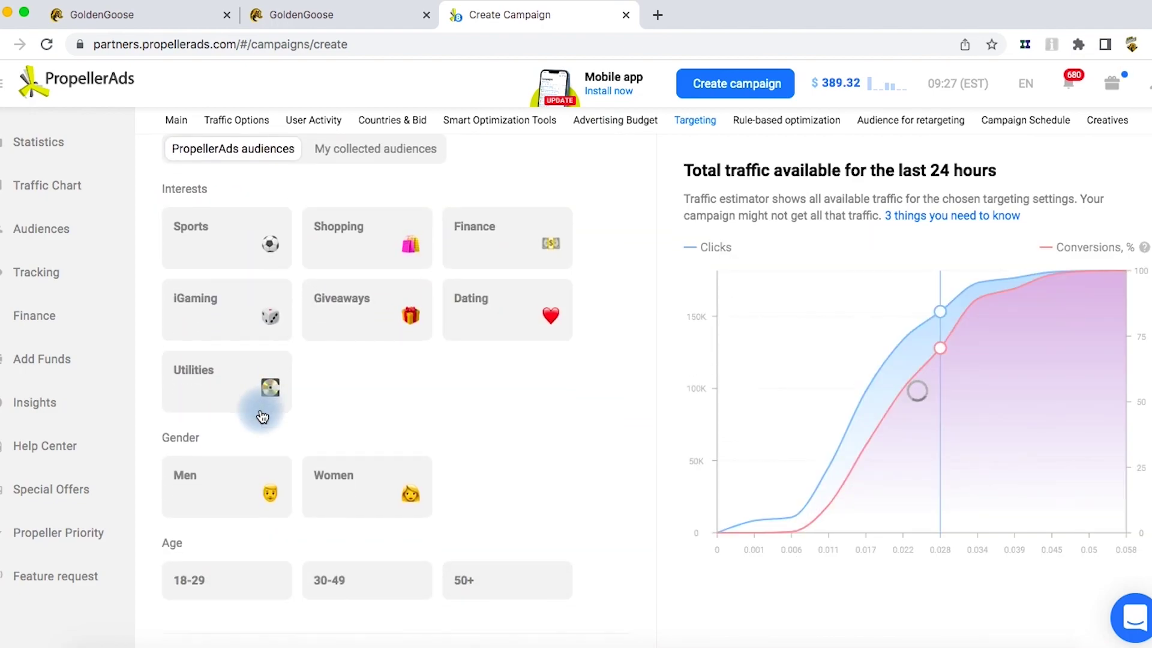
pyautogui.scroll(-10, 260, 414)
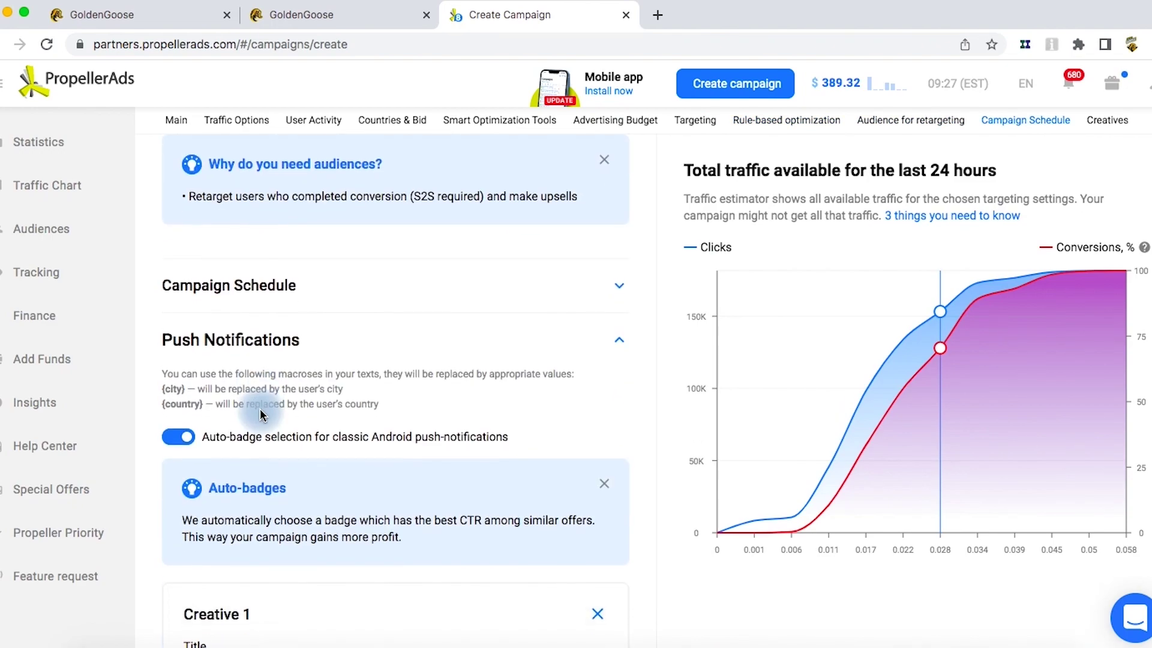
pyautogui.scroll(-7, 261, 414)
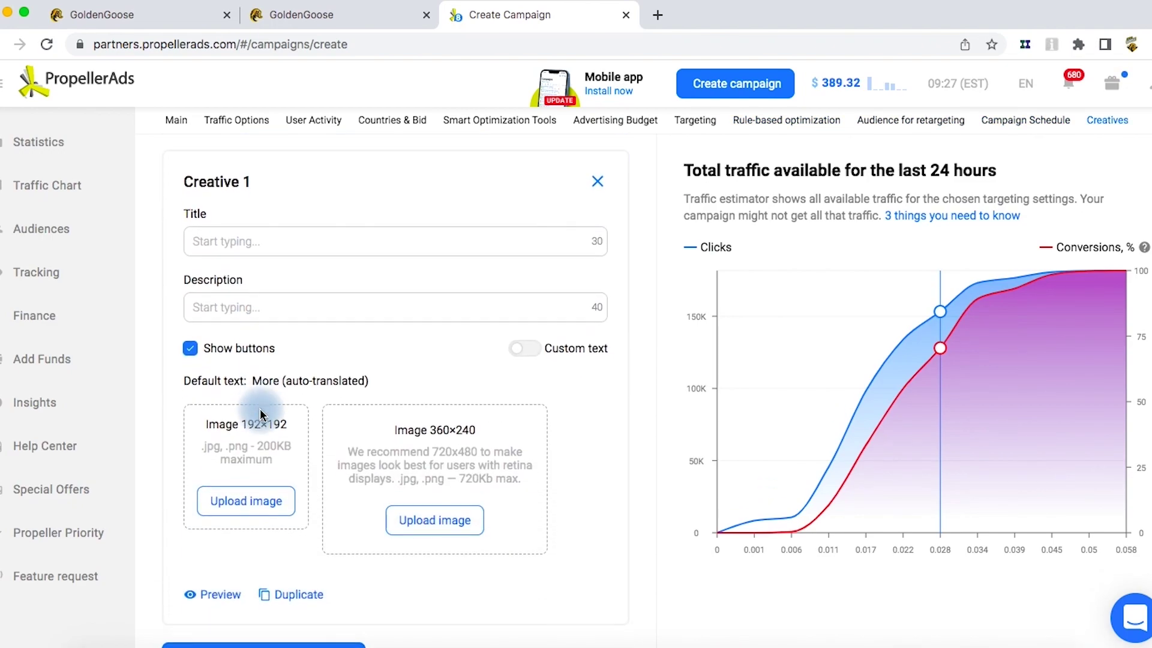
pyautogui.click(258, 501)
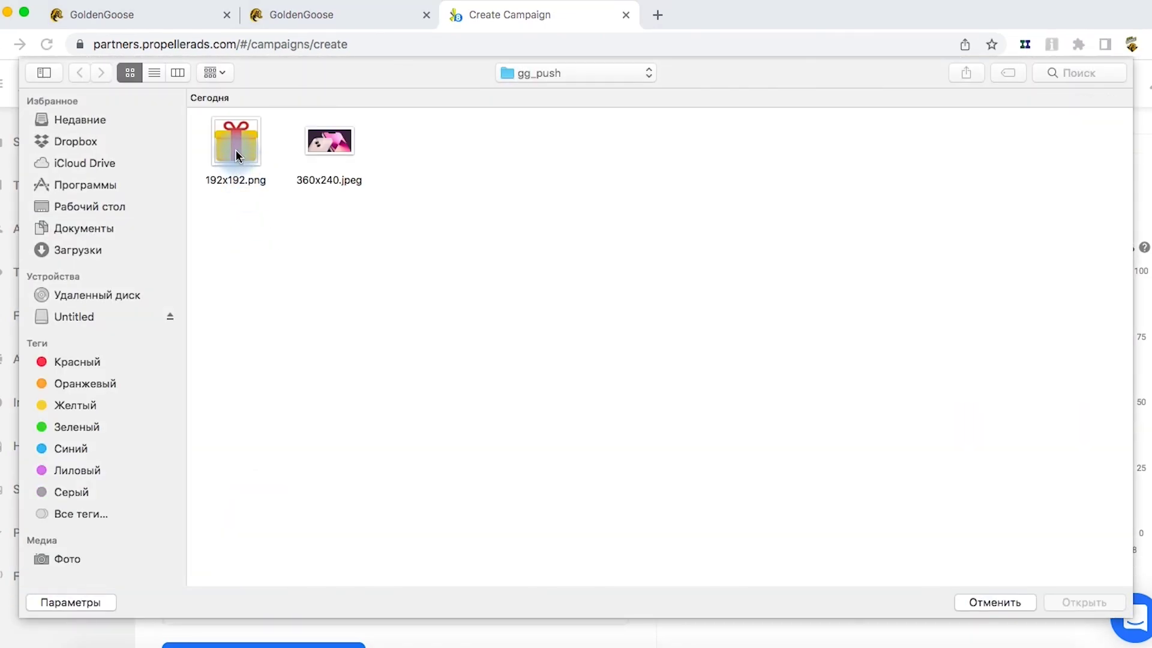
pyautogui.doubleClick(236, 154)
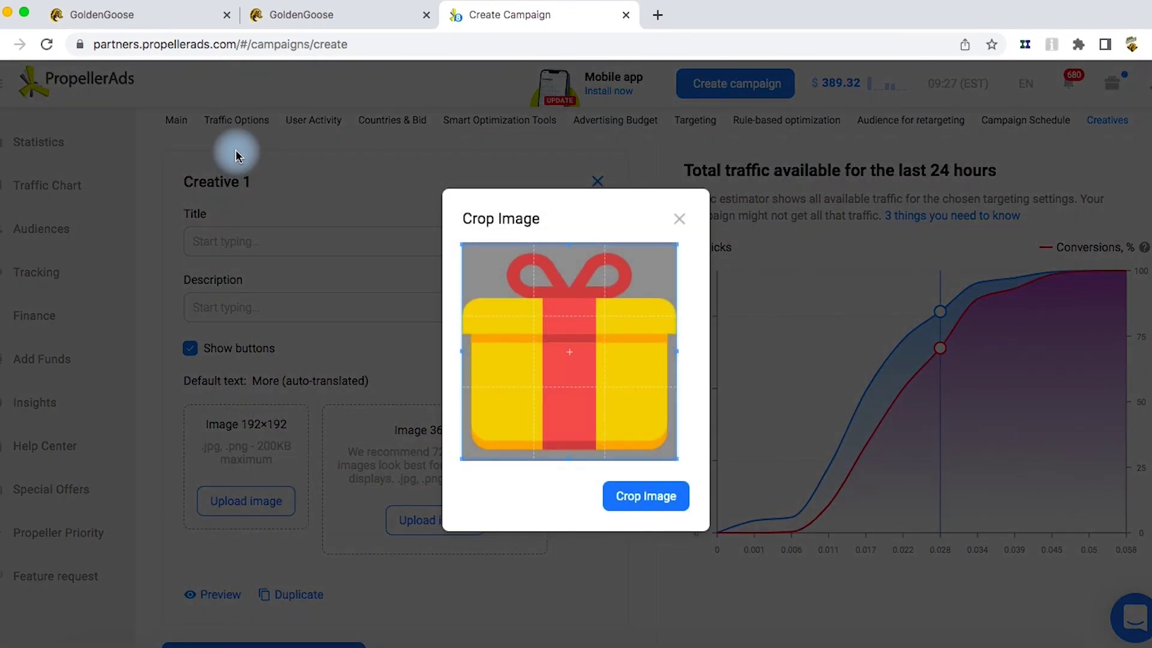
pyautogui.click(651, 504)
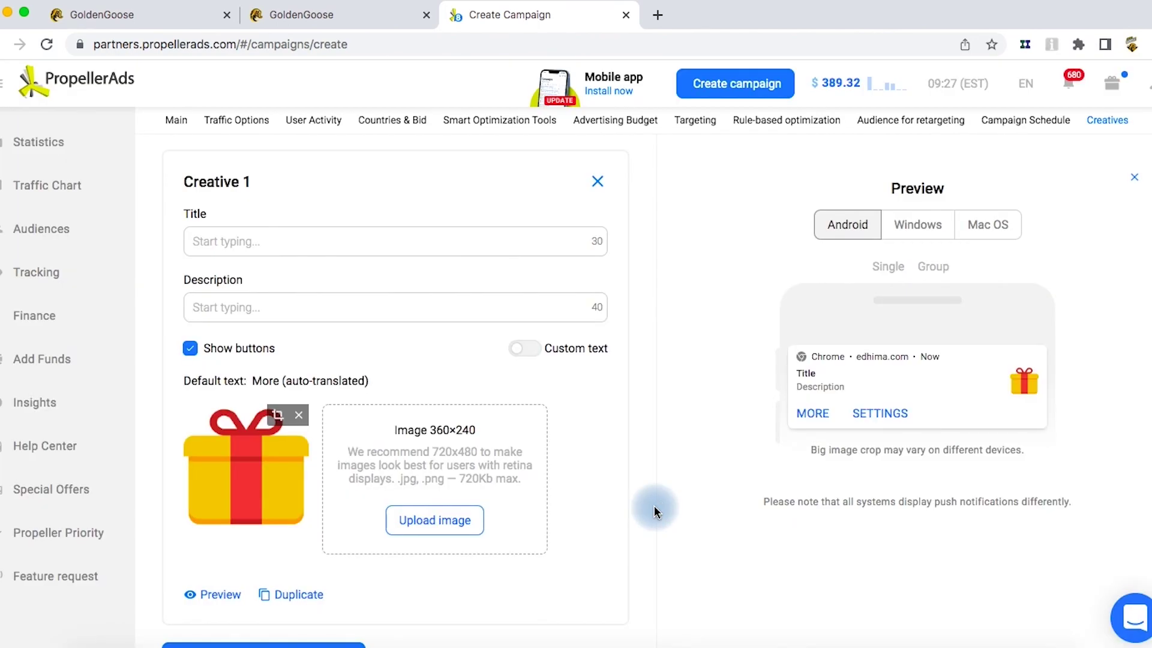
# Upload the pink iPhone picture from the gg_push folder as Creative 1's 360×240 image and accept the proposed crop
pyautogui.click(451, 520)
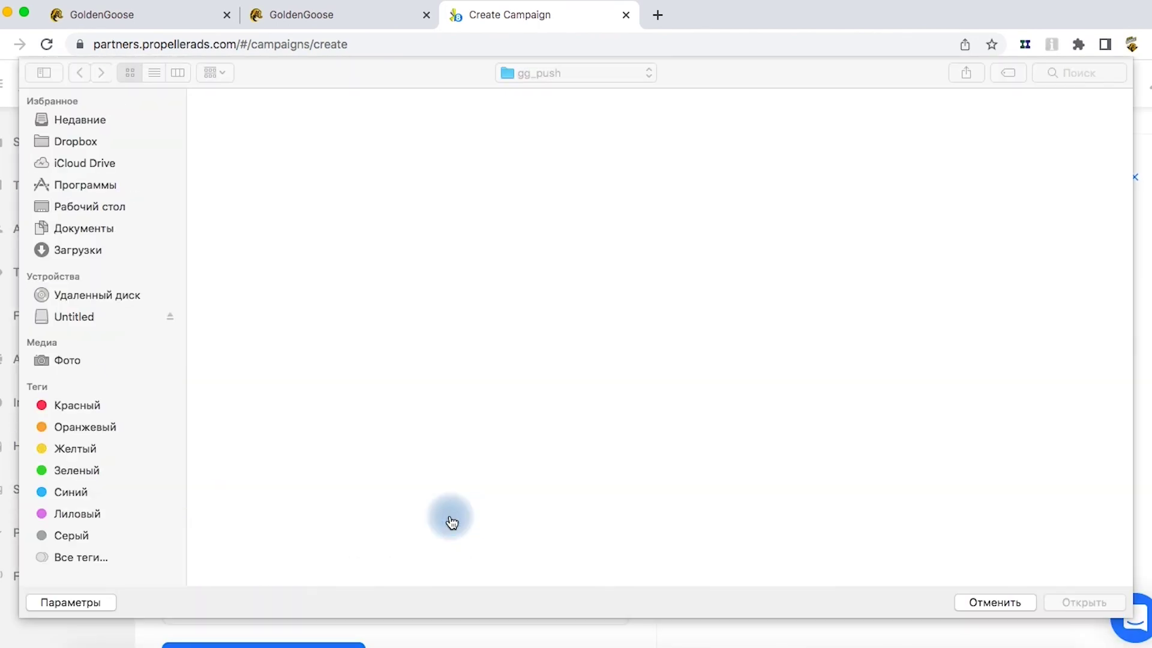
pyautogui.doubleClick(338, 148)
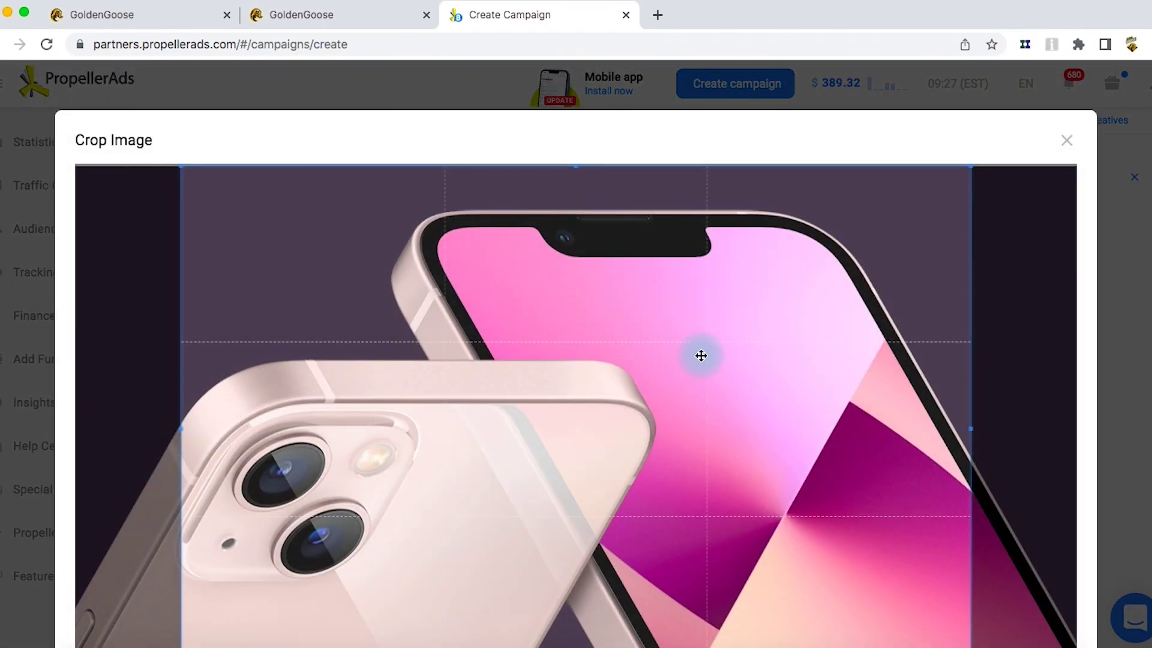
pyautogui.scroll(-5, 700, 354)
pyautogui.click(1031, 575)
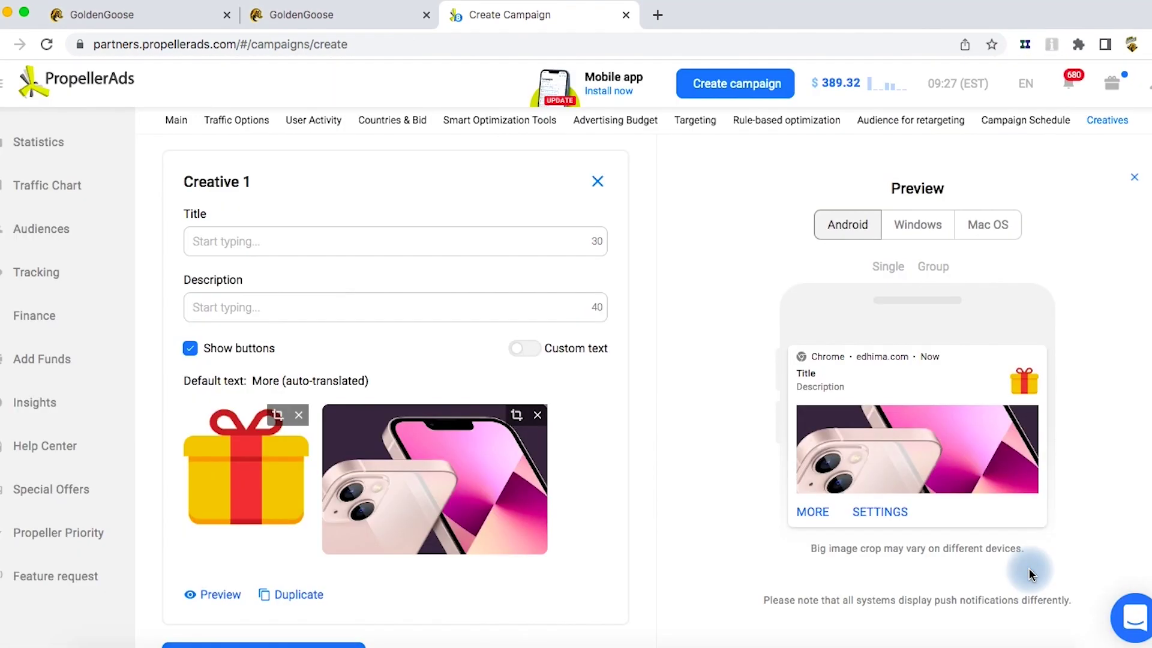
# Copy the line "Want a new iPhone? 🎁" from the Sublime Text notes into Creative 1's title in PropellerAds
pyautogui.scroll(-3, 516, 334)
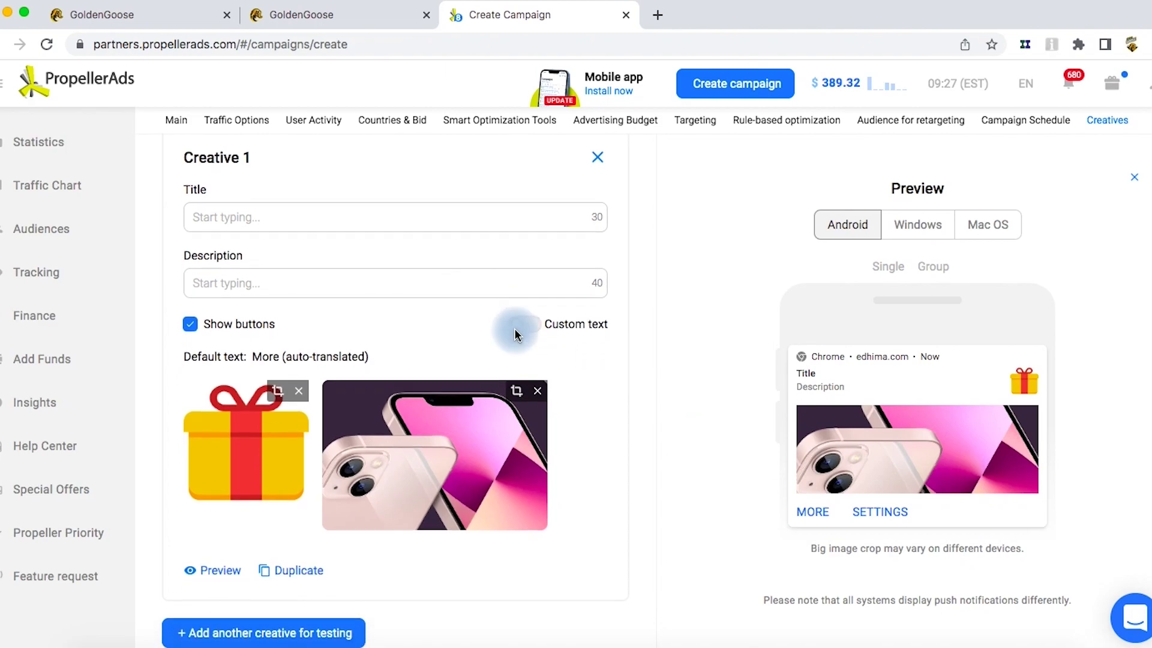
pyautogui.click(676, 645)
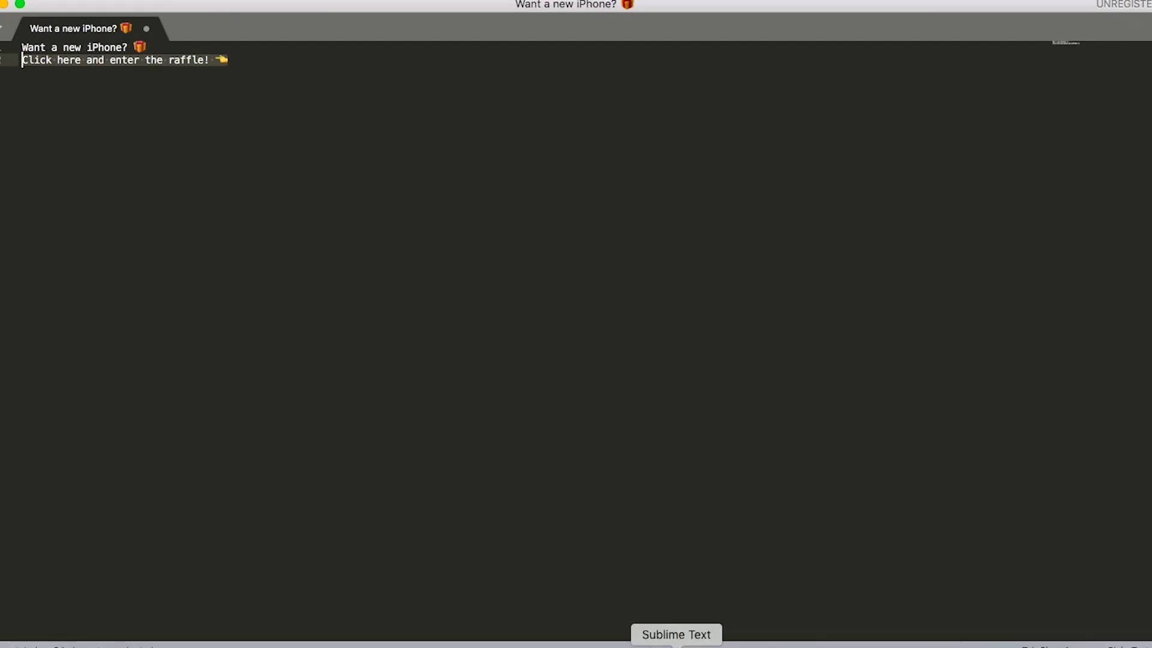
pyautogui.click(351, 229)
pyautogui.click(166, 46)
pyautogui.moveTo(166, 46); pyautogui.dragTo(5, 47)
pyautogui.press('super+c')
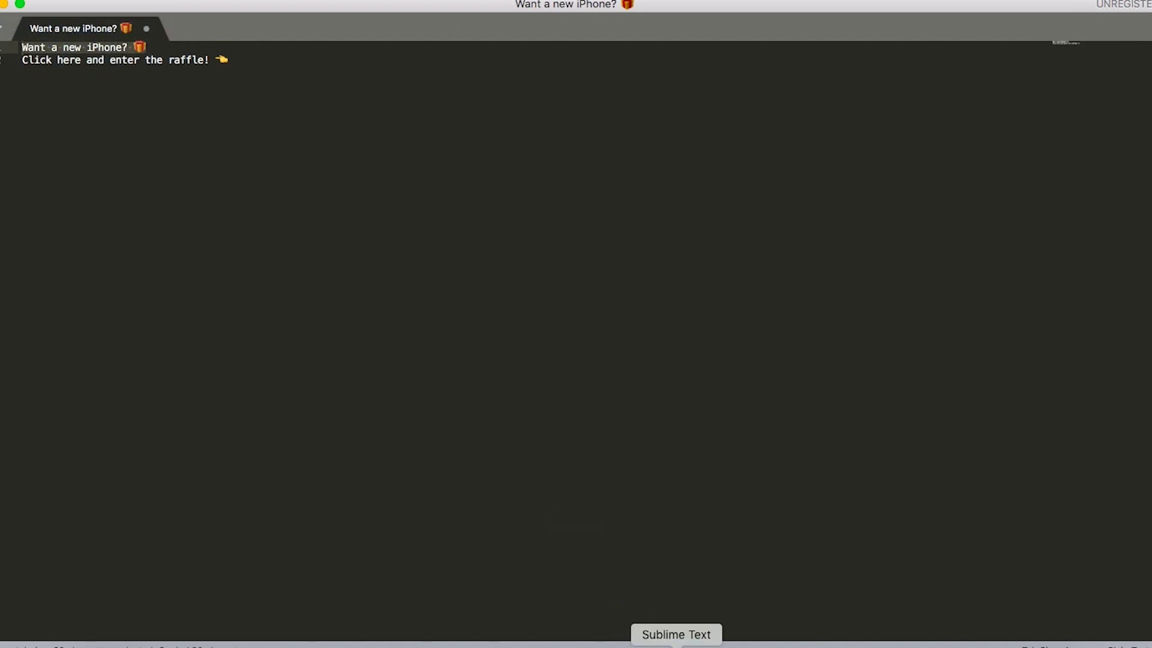
pyautogui.click(725, 645)
pyautogui.click(277, 191)
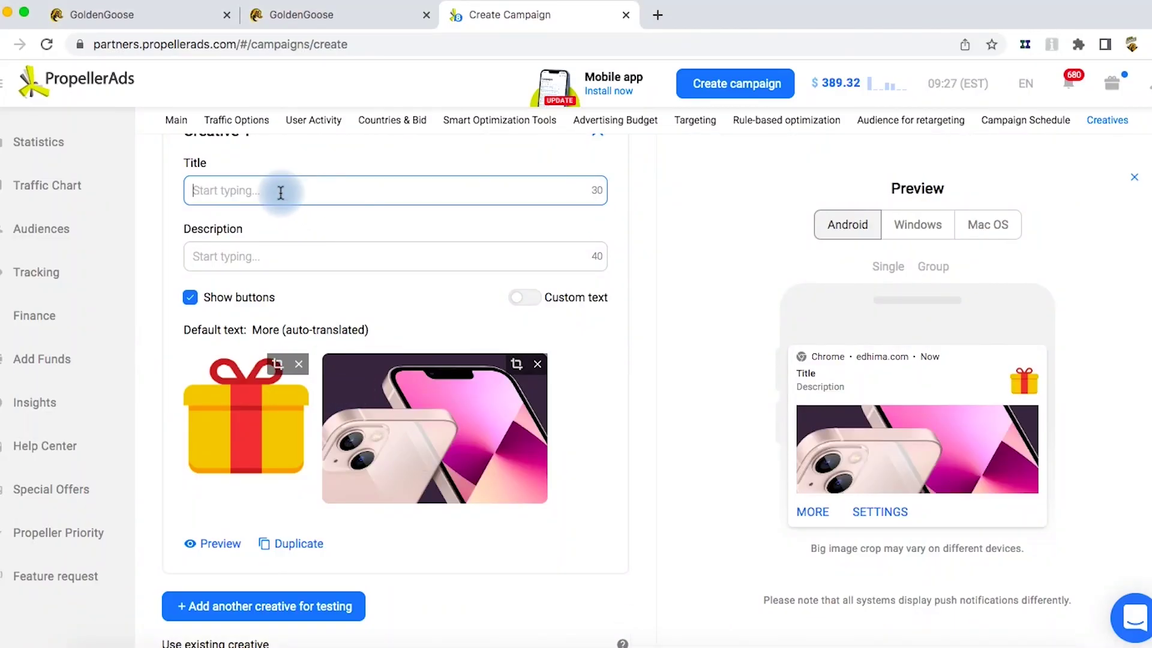
pyautogui.press('super+v')
# Copy the line "Click here and enter the raffle! 👈" from the Sublime Text notes into Creative 1's description in PropellerAds
pyautogui.click(686, 641)
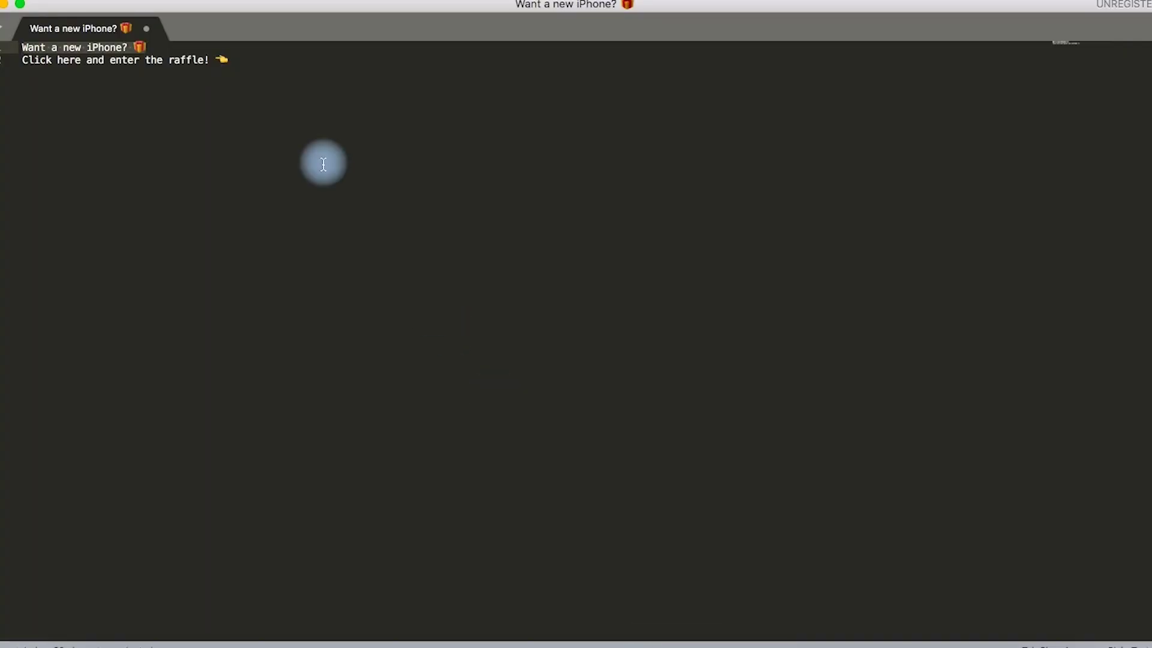
pyautogui.moveTo(293, 103); pyautogui.dragTo(9, 59)
pyautogui.press('super+c')
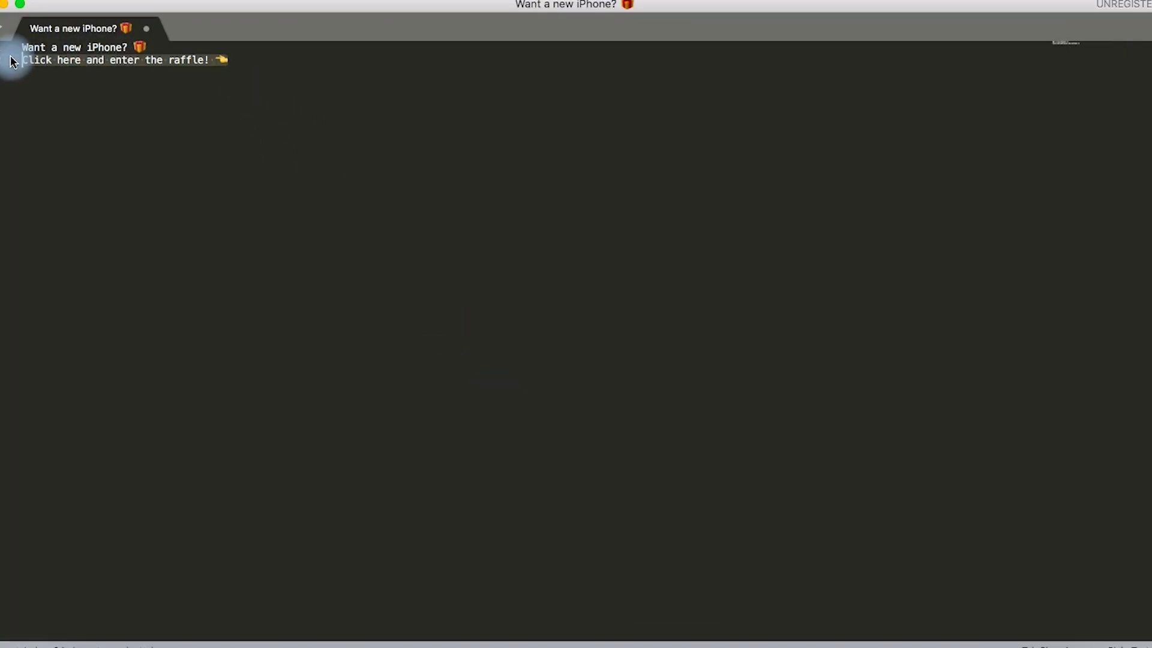
pyautogui.click(733, 643)
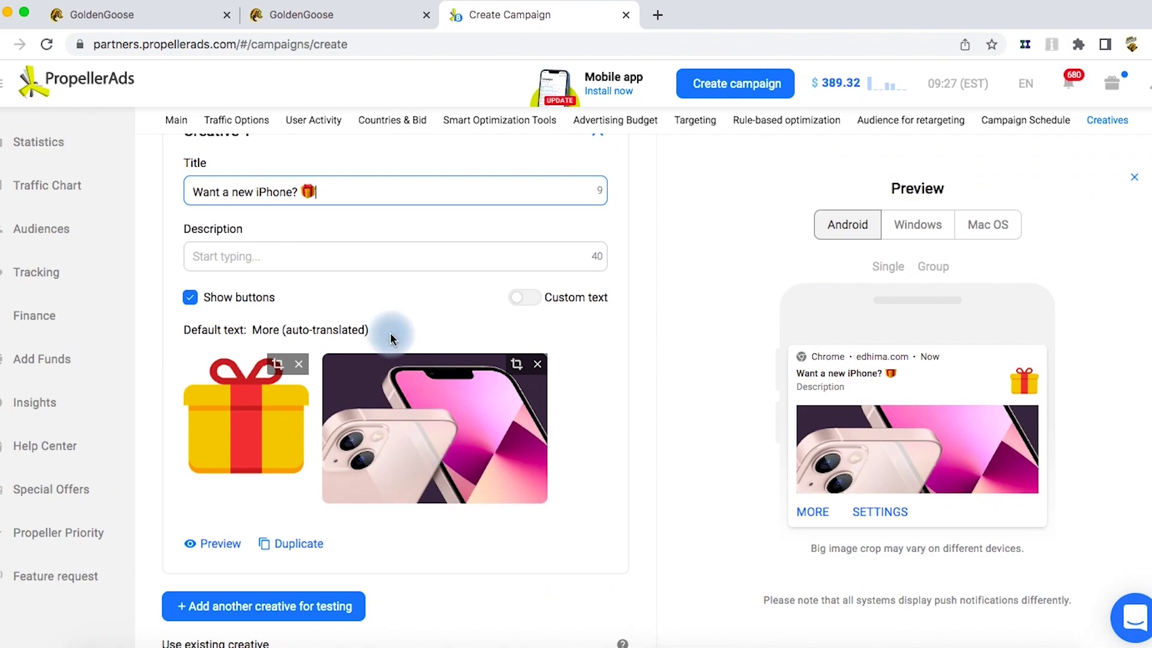
pyautogui.click(368, 263)
pyautogui.press('super+v')
pyautogui.click(636, 292)
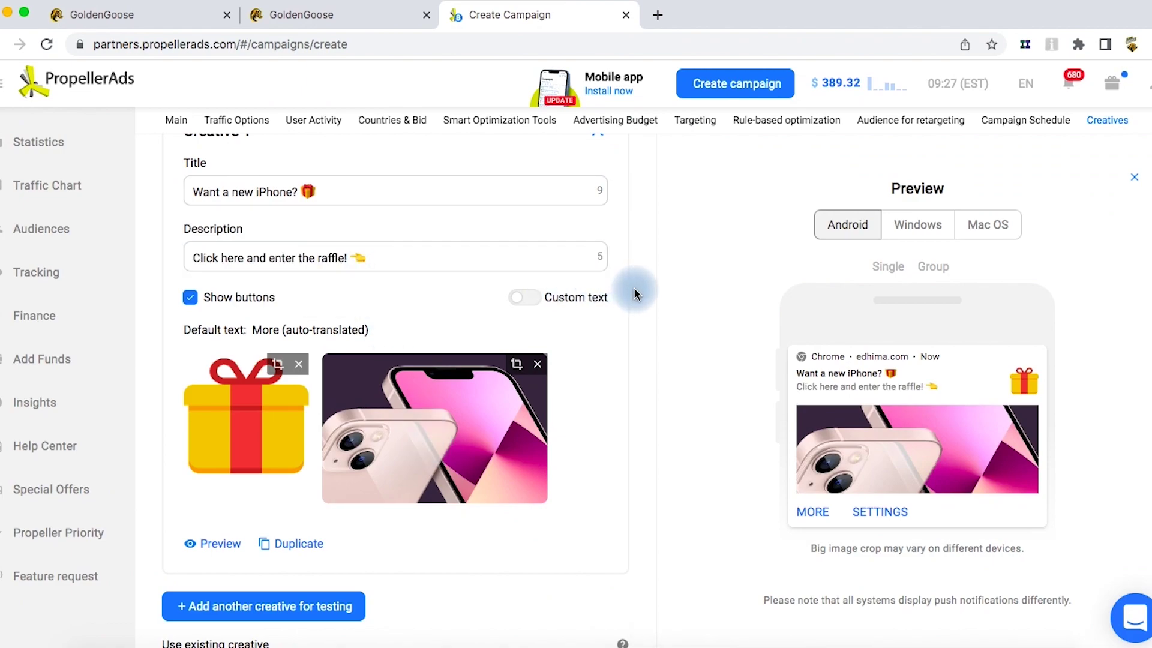
# Declare that the campaign meets the Quality Guidelines and start the campaign, accepting the notice about late clicks
pyautogui.scroll(-10, 636, 293)
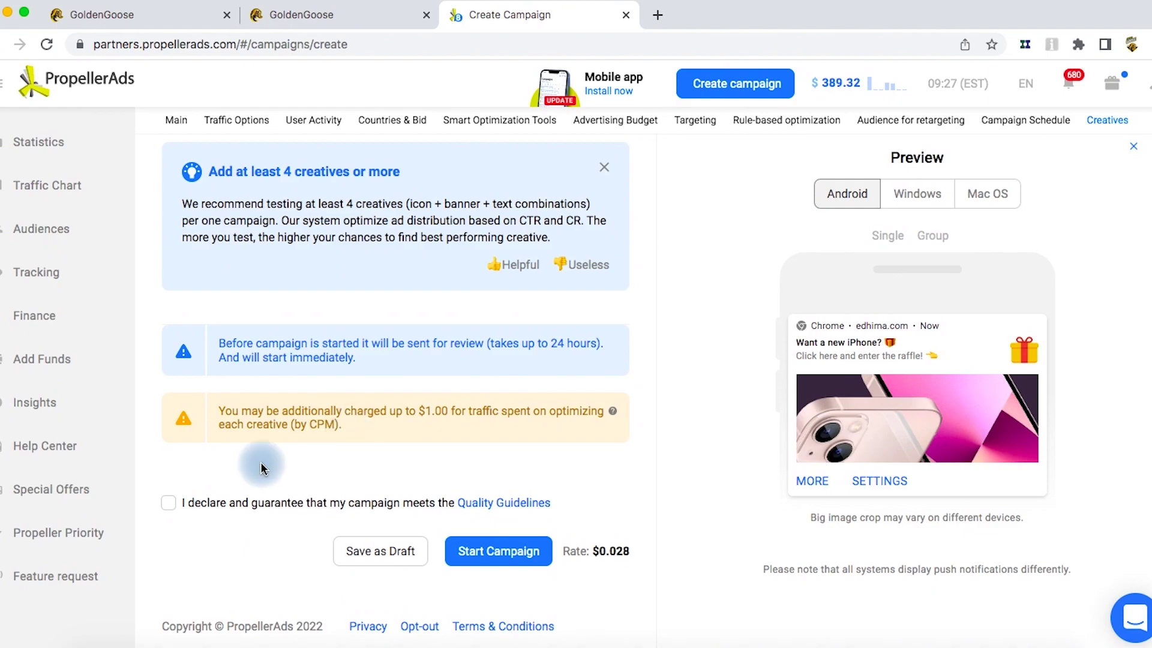
pyautogui.click(191, 506)
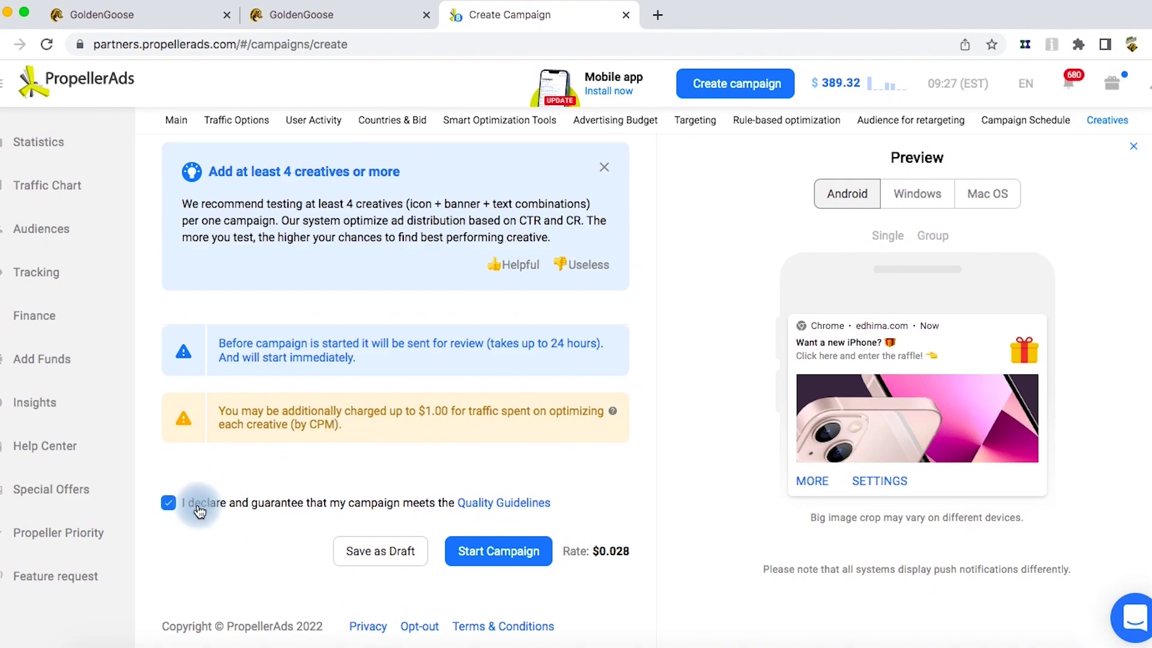
pyautogui.click(498, 562)
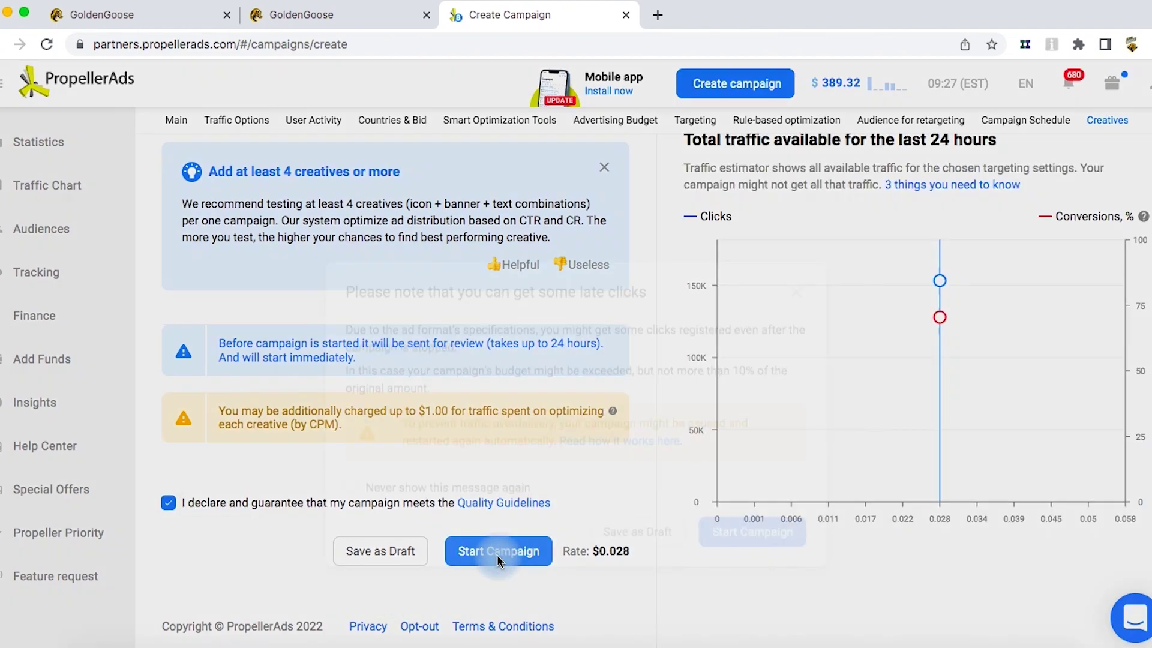
pyautogui.click(716, 481)
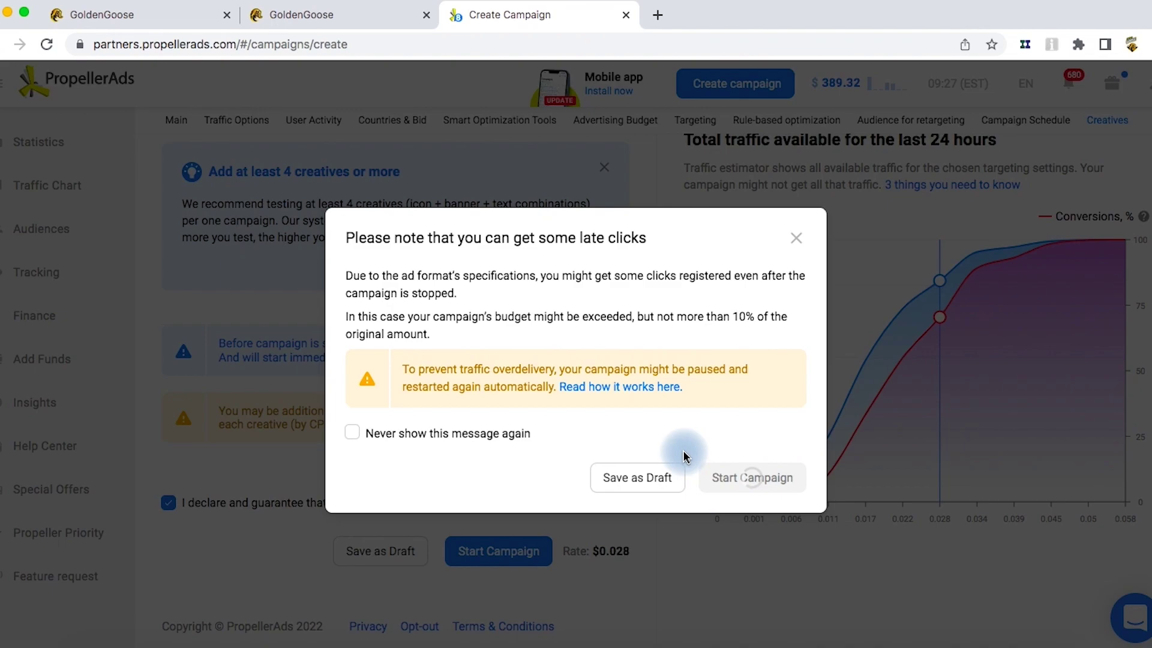